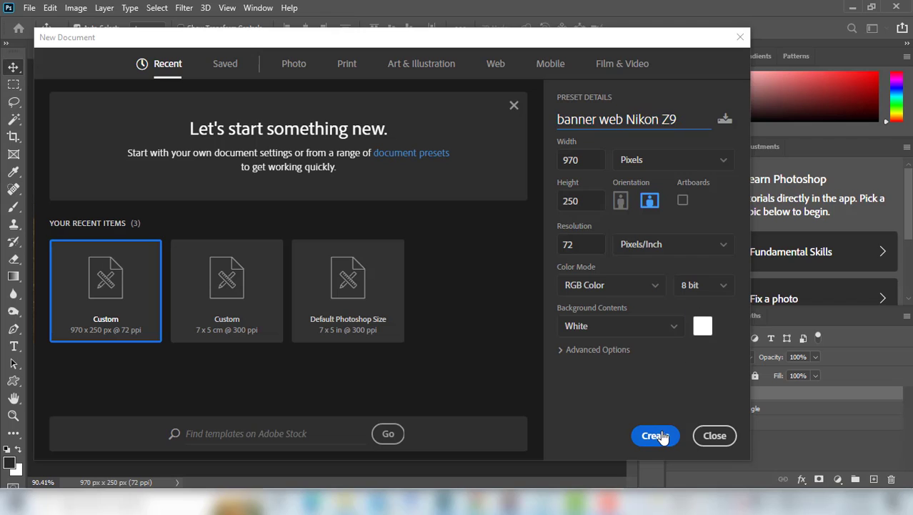
Step: Create a blank 970×250 px banner, unlock its base layer, and embed the sunrise-jungle image
left_click(652, 435)
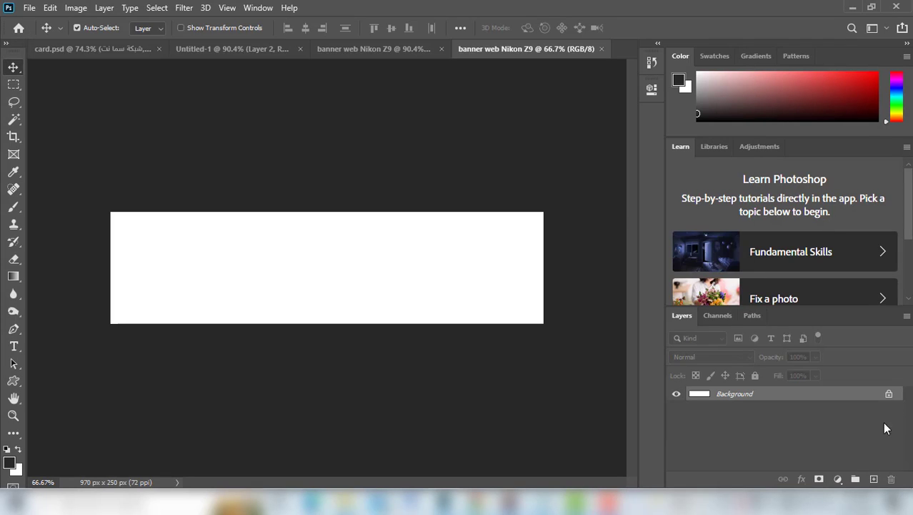
left_click(888, 394)
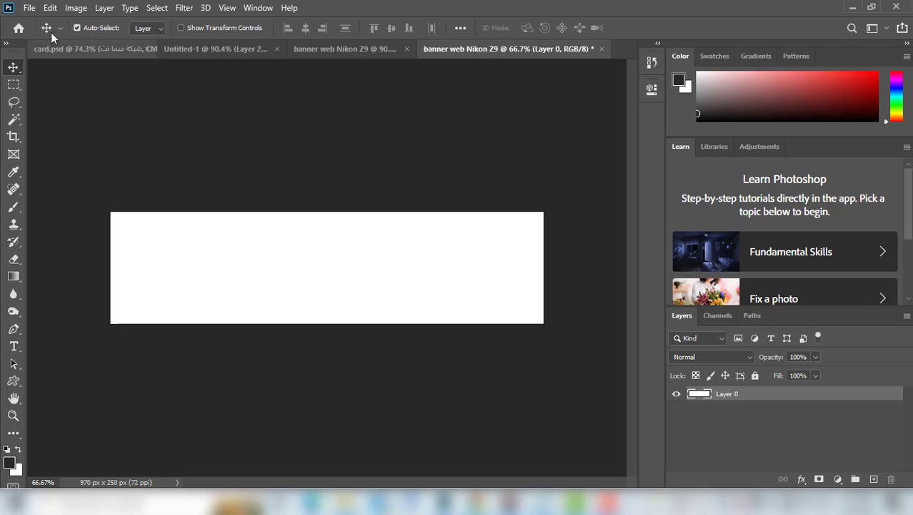
left_click(29, 8)
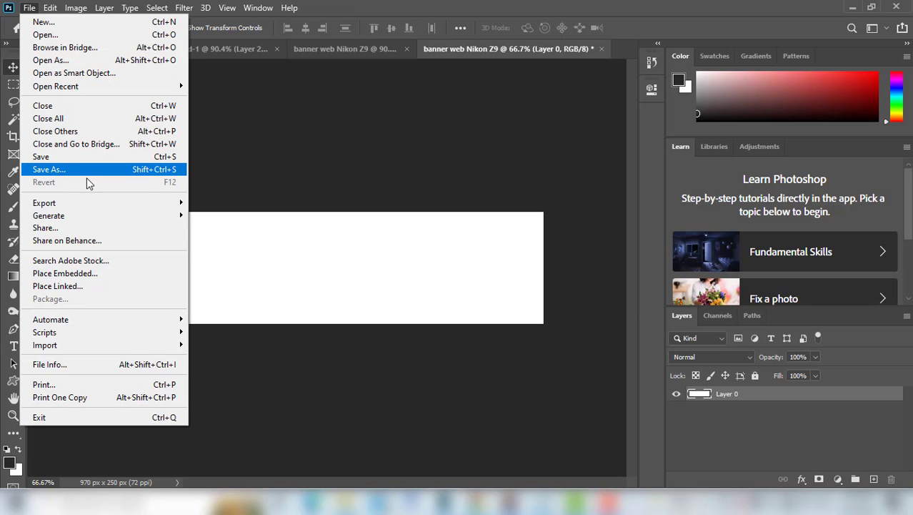
left_click(99, 273)
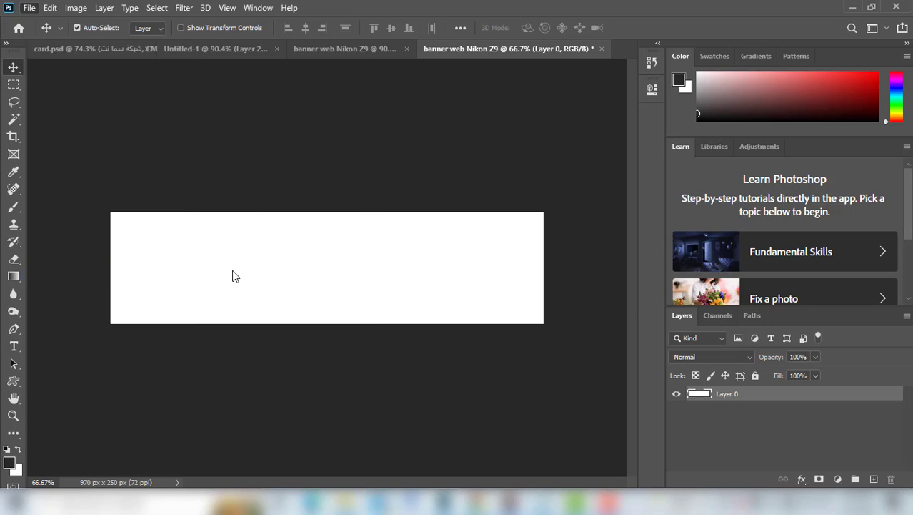
left_click(236, 122)
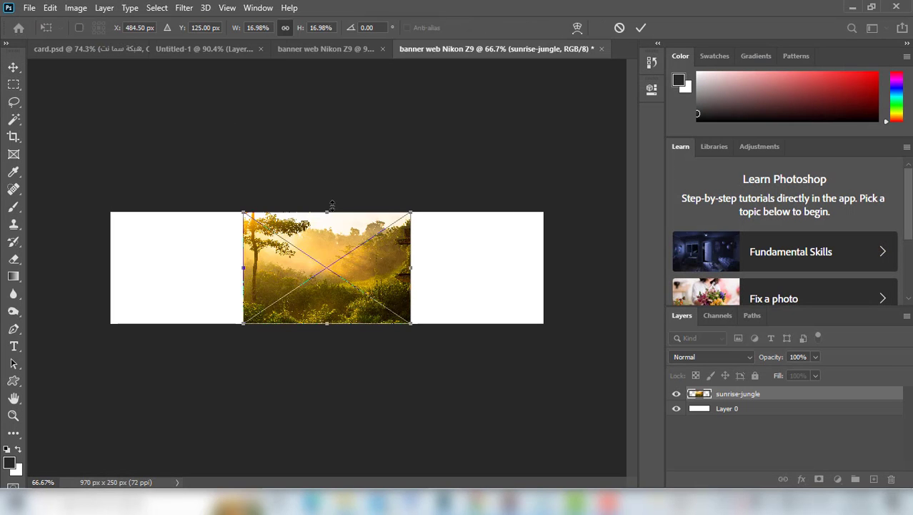
Step: Stretch and move the sunrise-jungle photo to cover the whole 970×250 canvas, then commit
left_click_drag(328, 211, 327, 35)
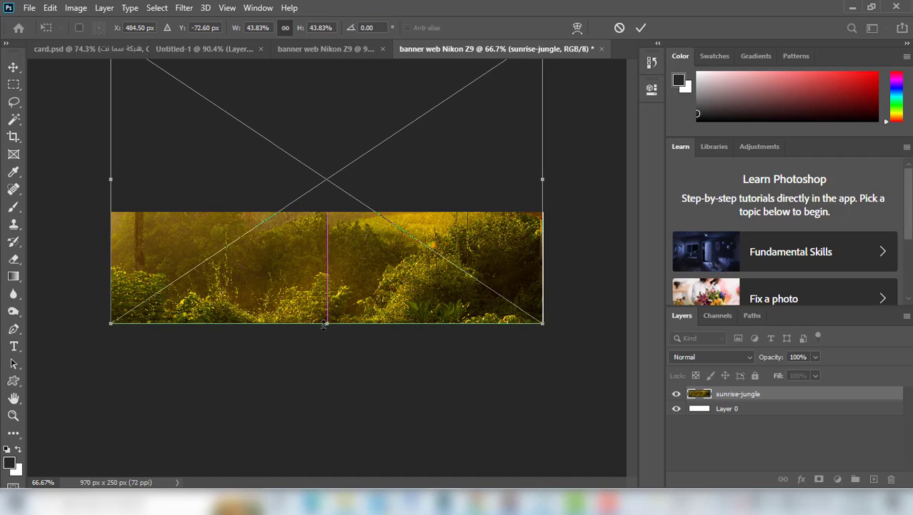
left_click_drag(325, 322, 326, 331)
left_click_drag(348, 260, 340, 330)
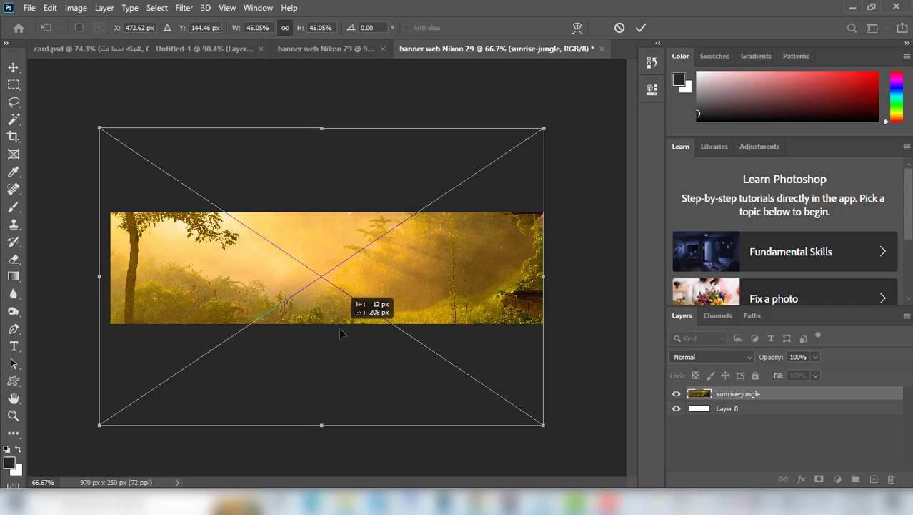
left_click(641, 29)
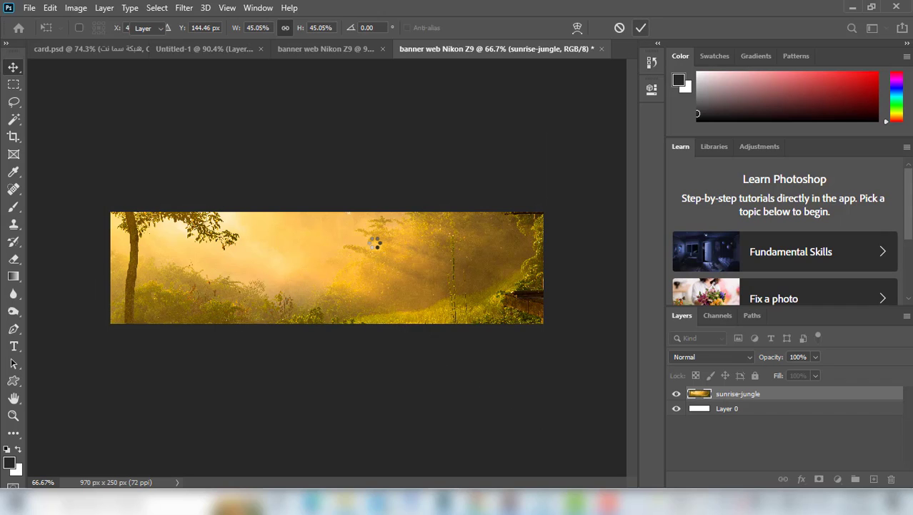
Step: Paste the camera as a layer named nikonz9 and begin renaming sunrise-jungle to background jungle
key("ctrl+v")
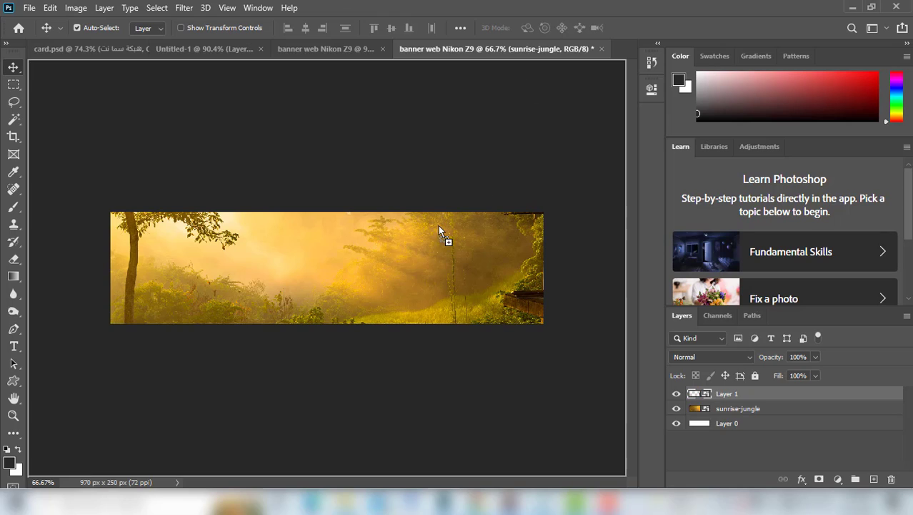
double_click(730, 394)
type("nikonz9")
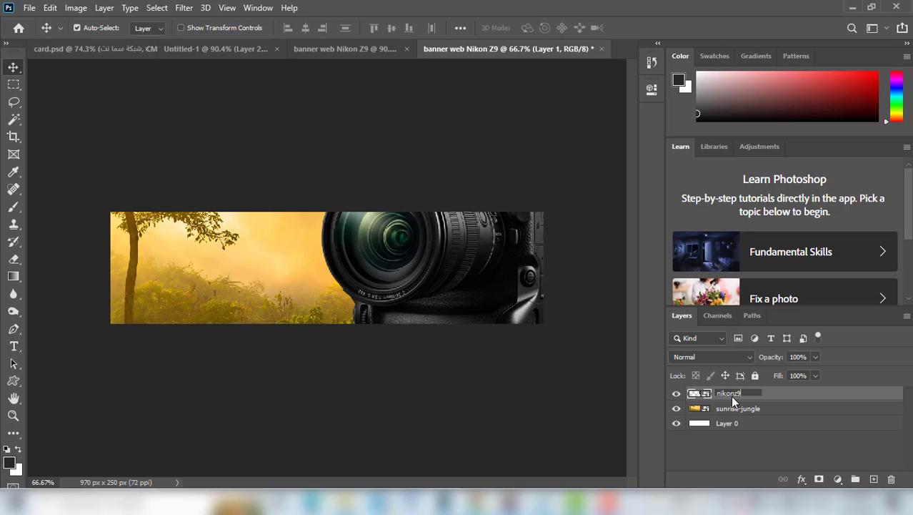
key("Return")
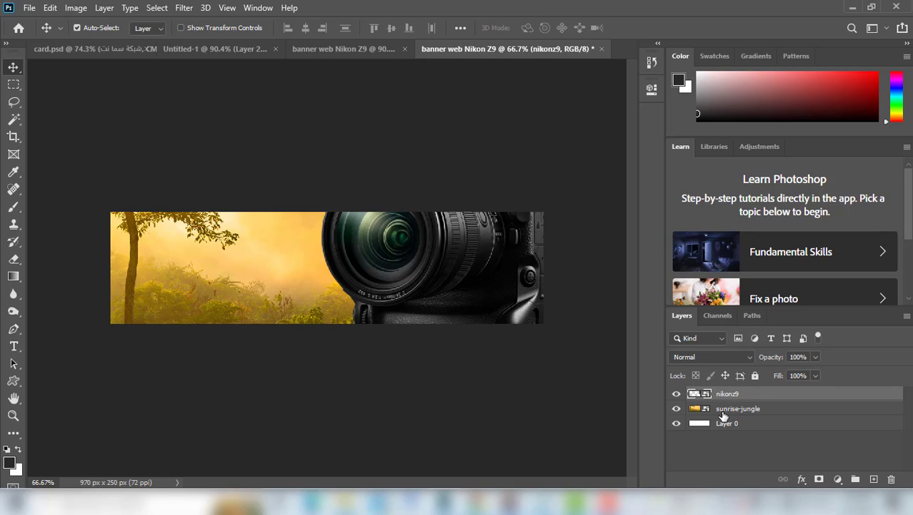
double_click(725, 408)
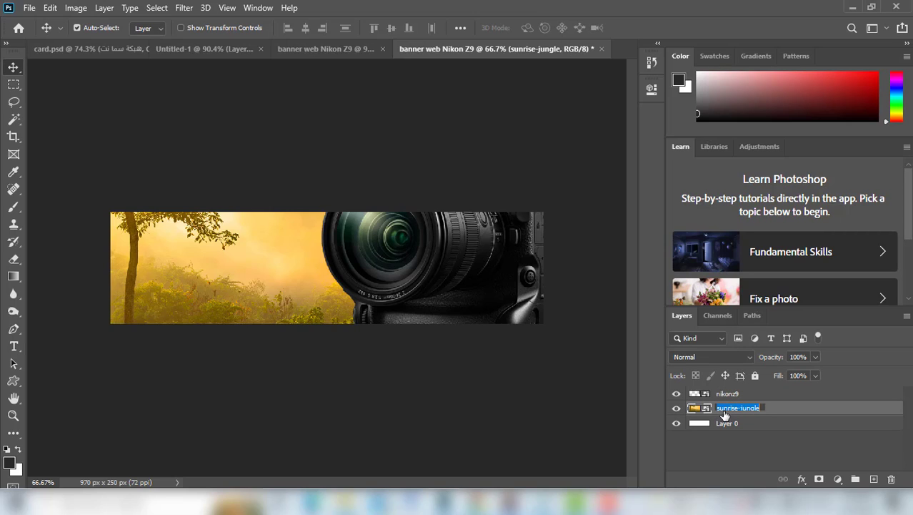
type("background")
Step: Confirm the background jungle name and start repositioning it with Free Transform
key("Return")
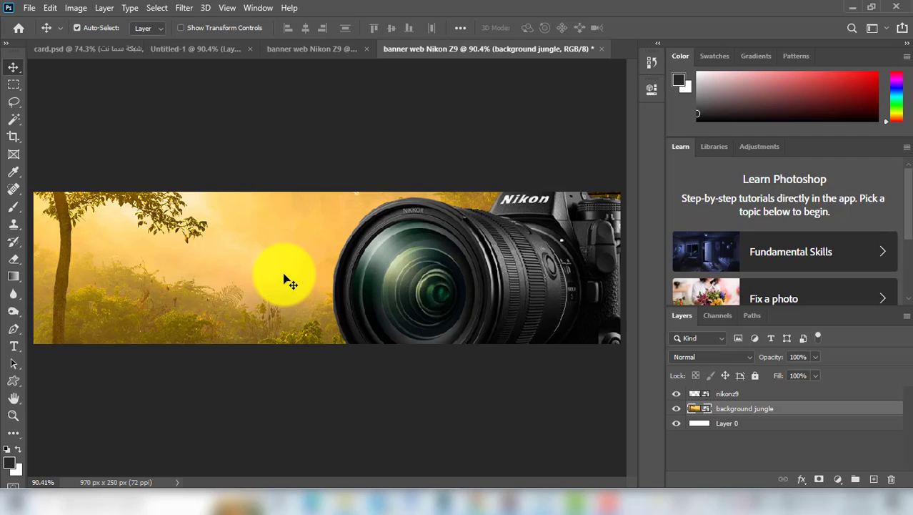
key("ctrl+t")
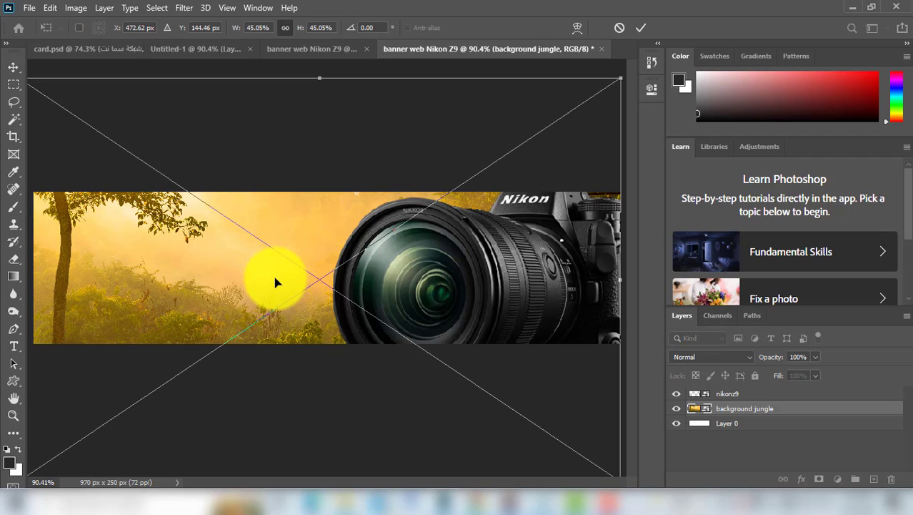
mouse_move(275, 277)
left_mouse_down()
mouse_move(306, 233)
mouse_move(321, 271)
mouse_move(320, 315)
mouse_move(320, 189)
mouse_move(319, 278)
mouse_move(321, 208)
left_mouse_up()
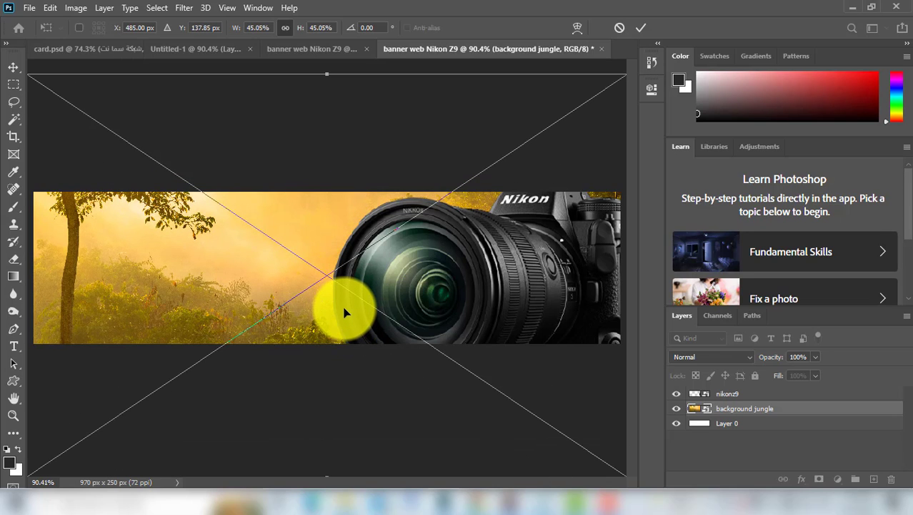
mouse_move(430, 251)
left_mouse_down()
mouse_move(422, 169)
mouse_move(435, 245)
left_mouse_up()
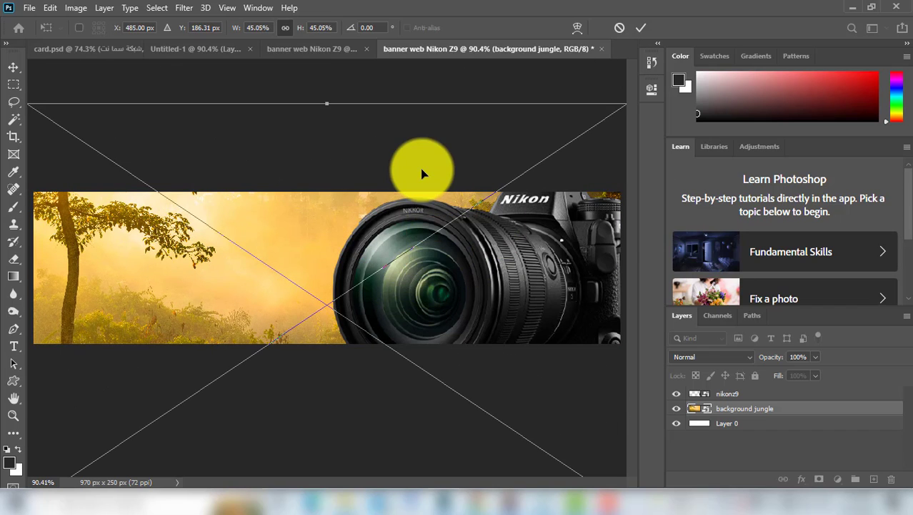
Step: Flip the jungle background horizontally, enlarge and lower it behind the camera, and commit
right_click(412, 245)
left_click(501, 450)
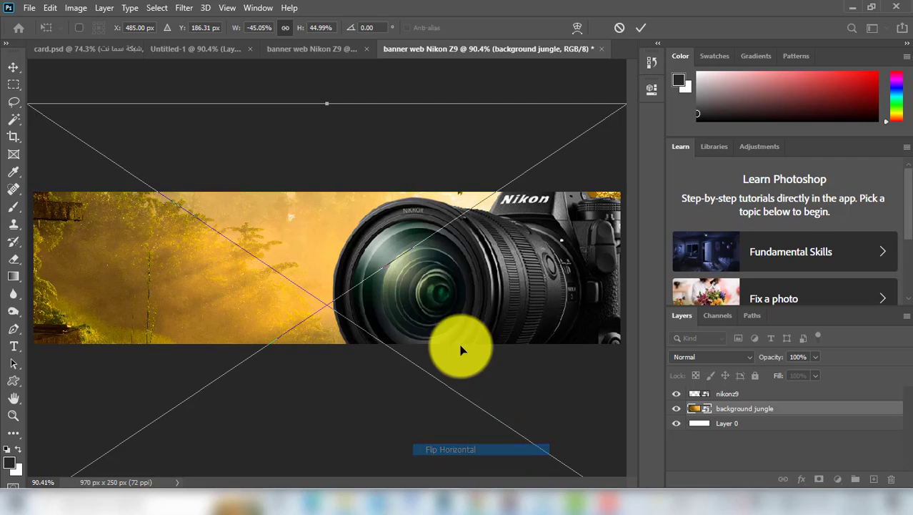
left_click_drag(428, 315, 419, 221)
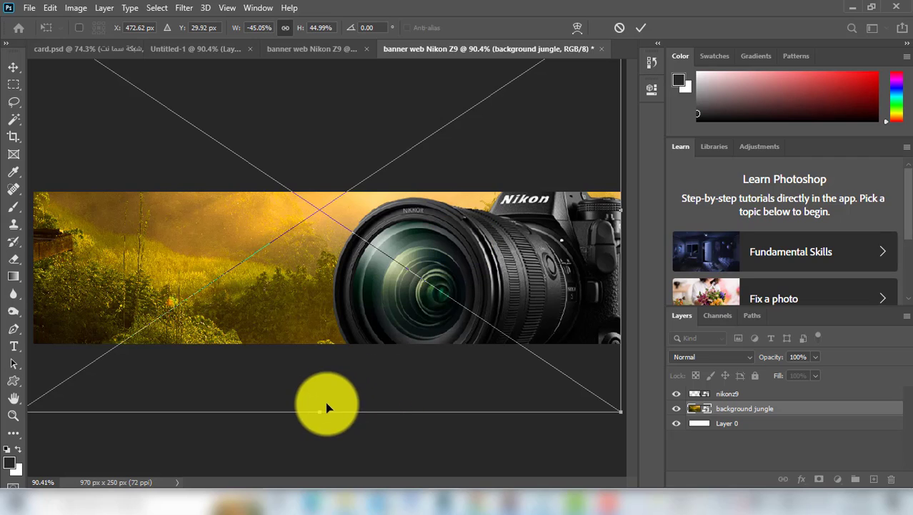
left_click_drag(319, 412, 319, 473)
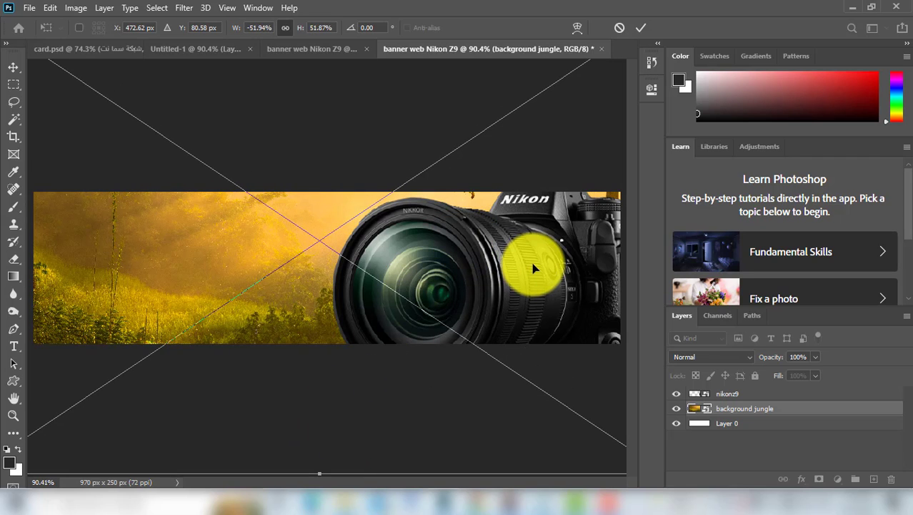
left_click_drag(533, 267, 535, 319)
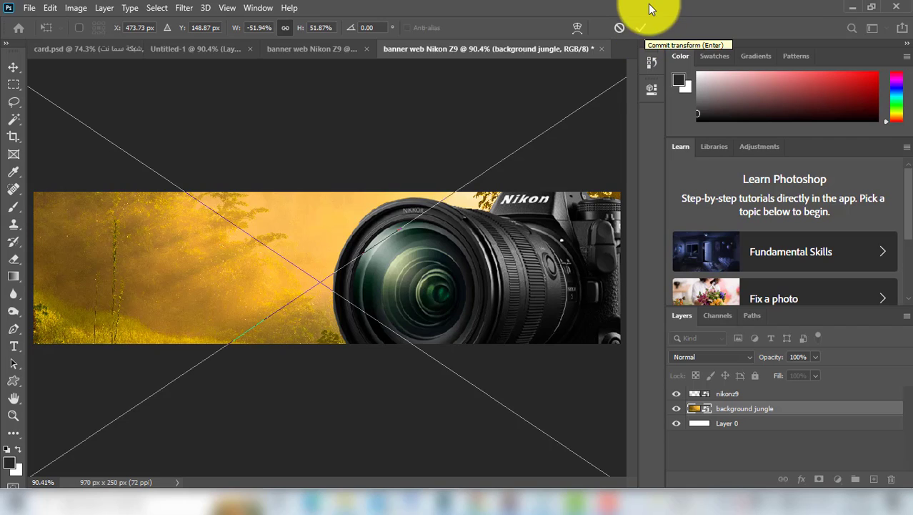
left_click(642, 29)
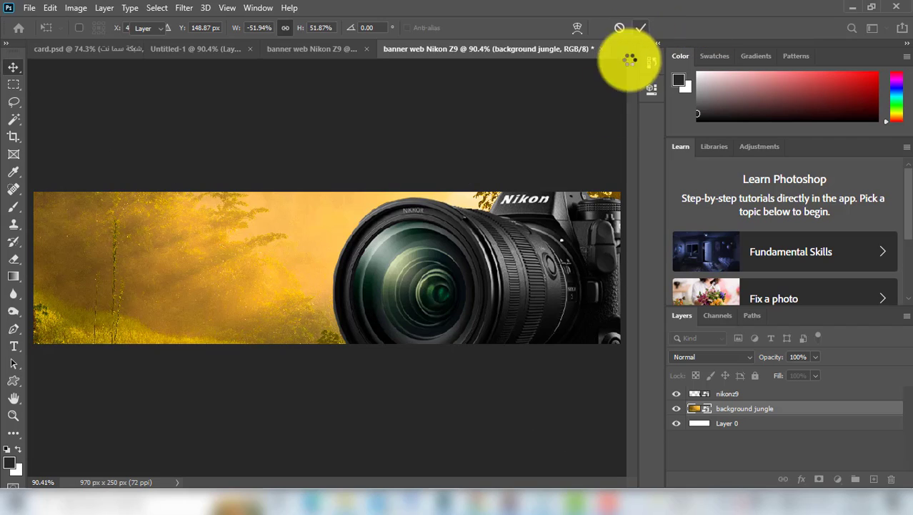
left_click(535, 251)
Step: Apply Selective Color to nikonz9 with the Blacks range set to +4% Black
left_click(75, 8)
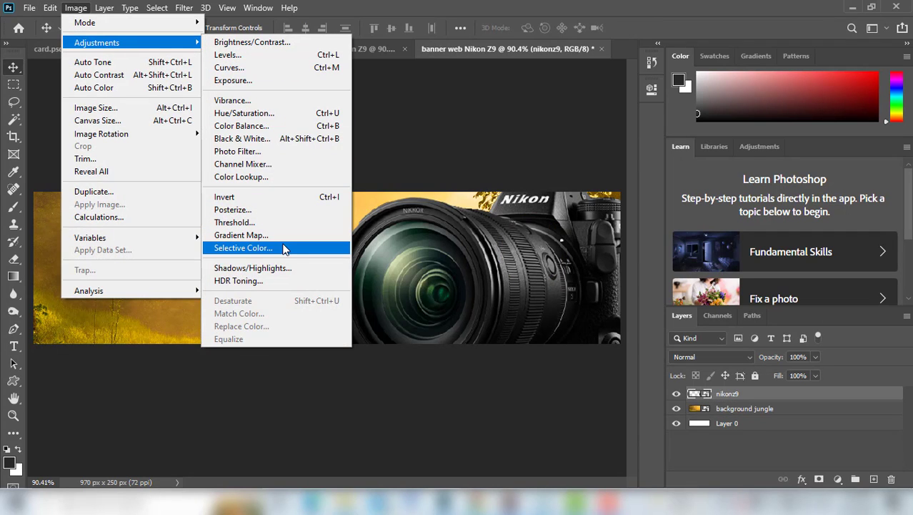
left_click(284, 247)
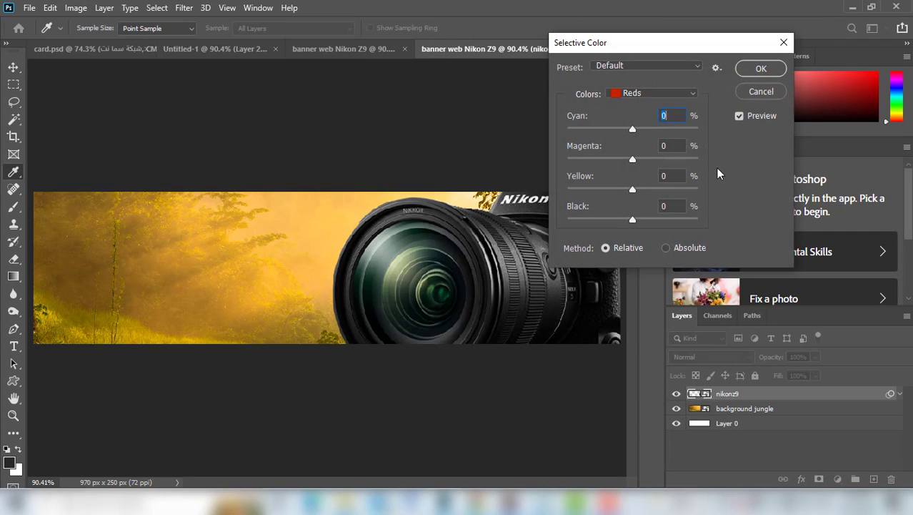
left_click(630, 94)
left_click(631, 208)
left_click_drag(633, 219, 637, 220)
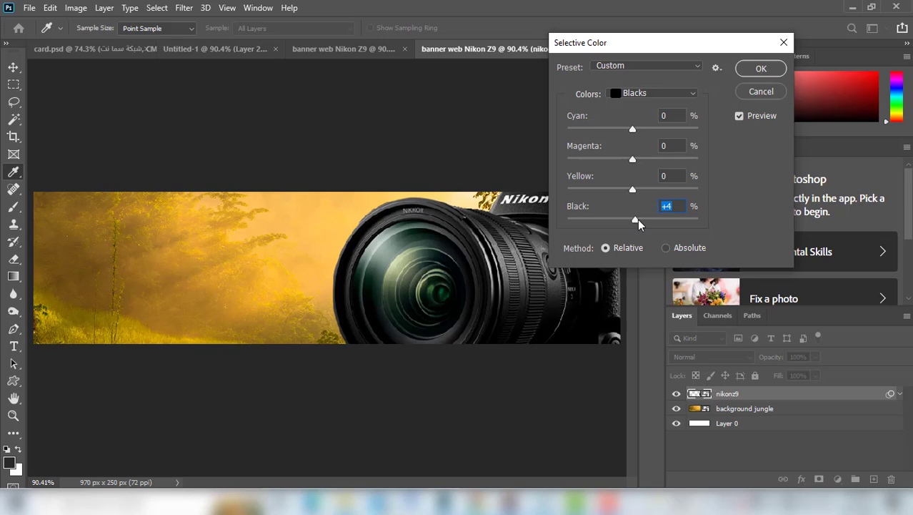
left_click(761, 70)
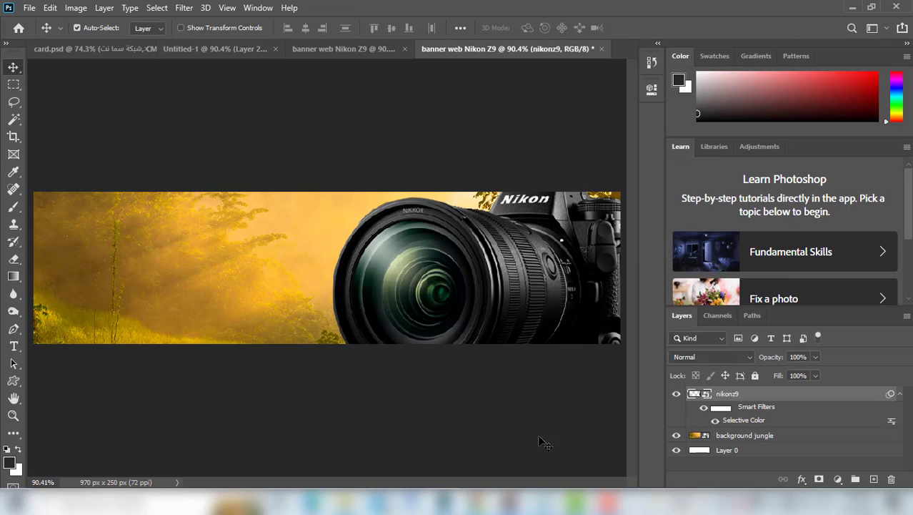
Step: Apply Exposure to background jungle: exposure +0.18, gamma 0.93, offset raised slightly
left_click(766, 436)
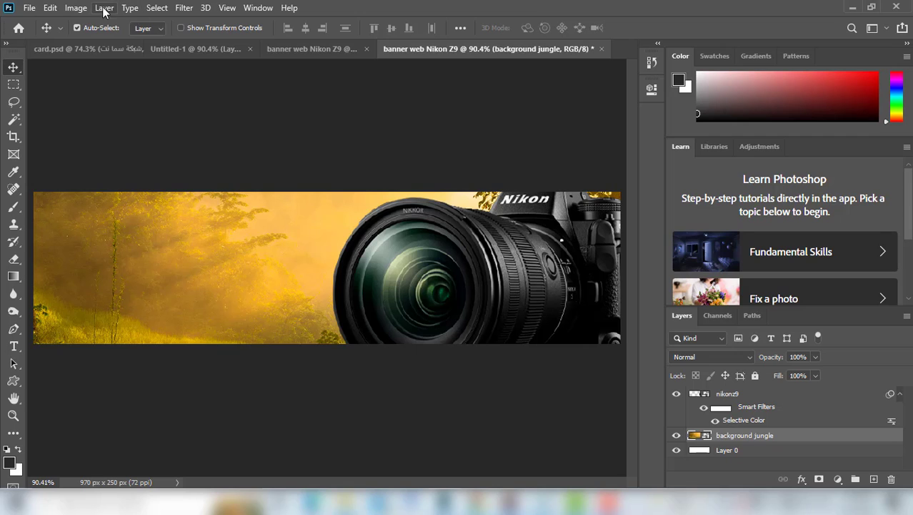
left_click(76, 8)
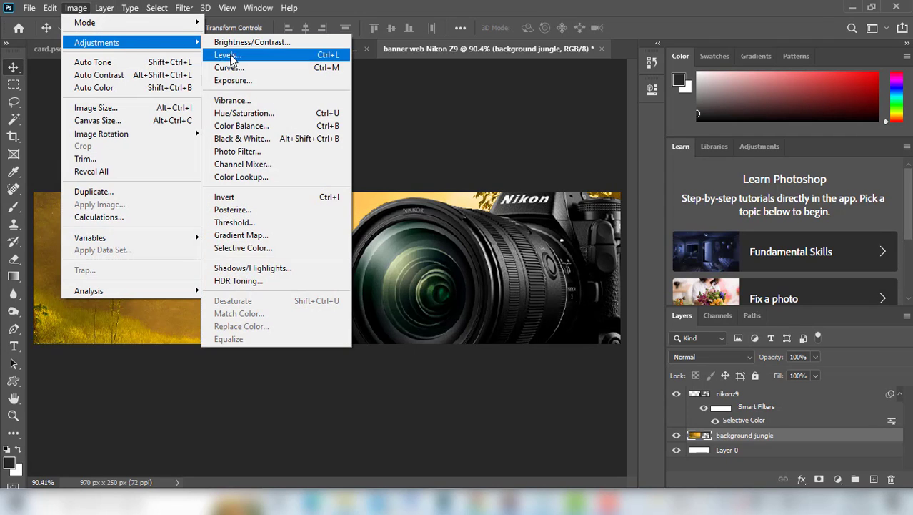
mouse_move(97, 42)
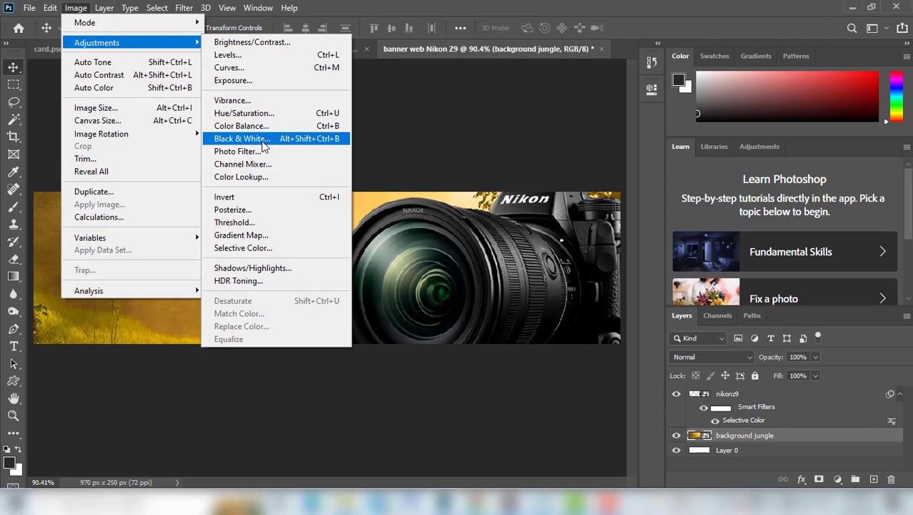
left_click(261, 82)
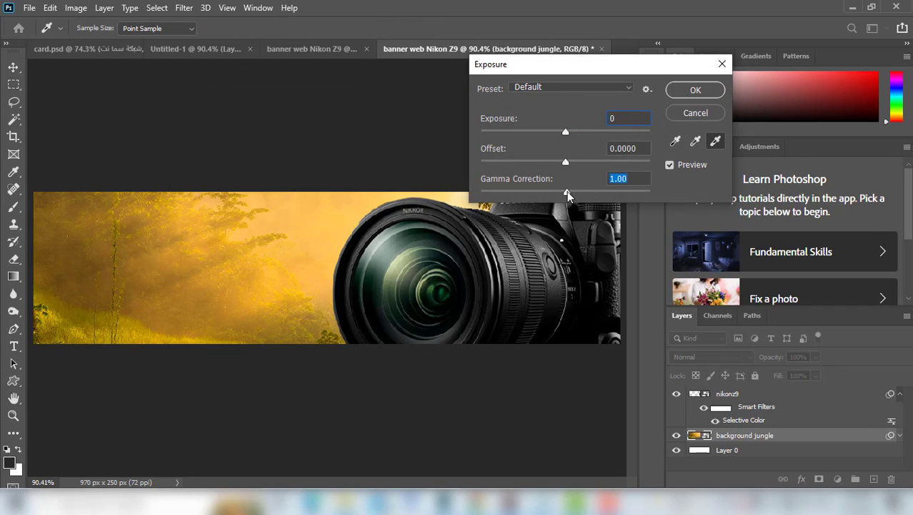
left_click_drag(567, 191, 570, 191)
left_click(565, 133)
left_click_drag(565, 134, 567, 136)
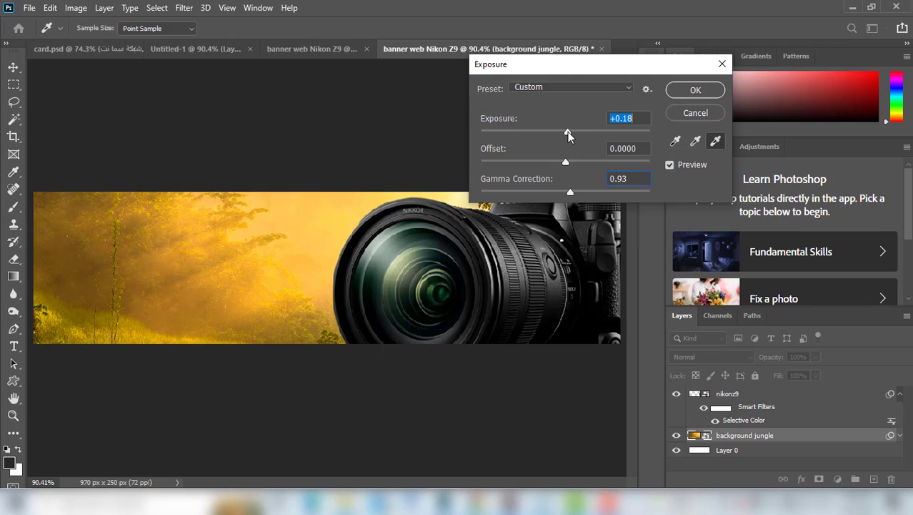
left_click(566, 164)
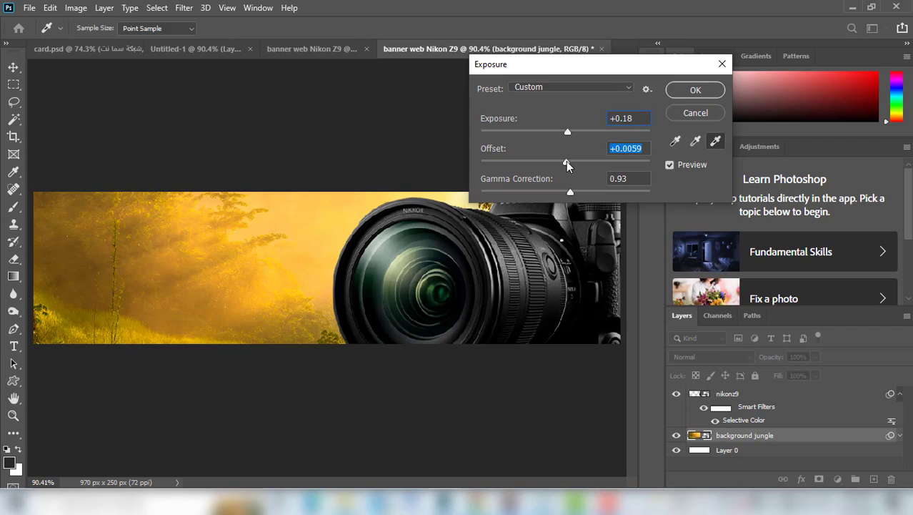
left_click_drag(566, 165, 567, 165)
left_click(696, 90)
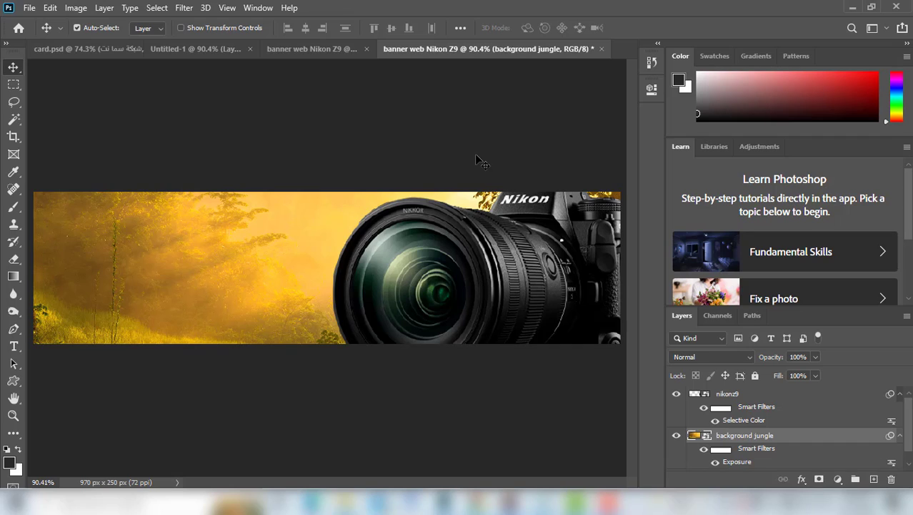
Step: Rasterize nikonz9 for the Dodge Tool and lighten the lens ring and right-hand grip
left_click(747, 398)
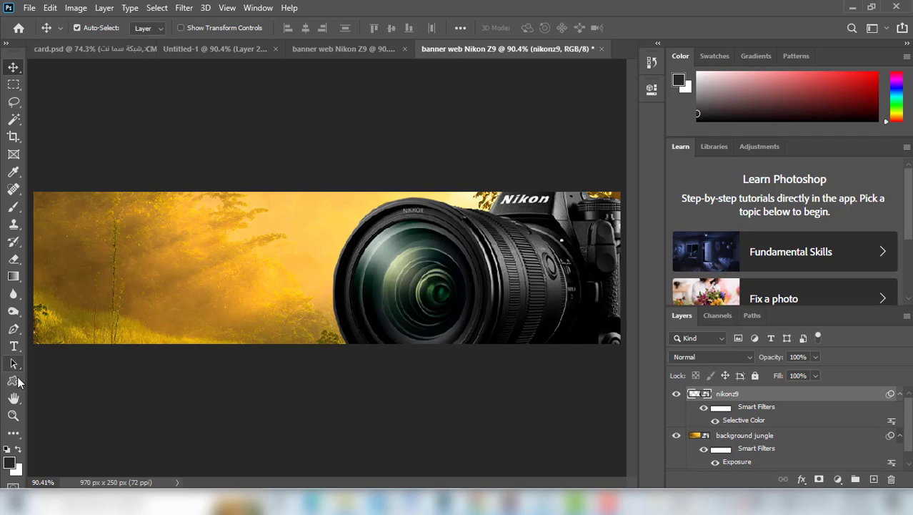
left_click(14, 312)
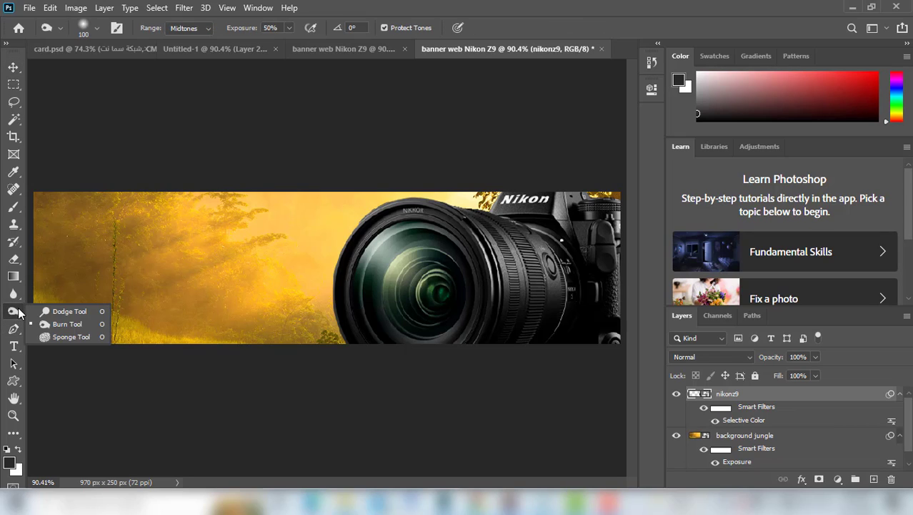
left_click(68, 311)
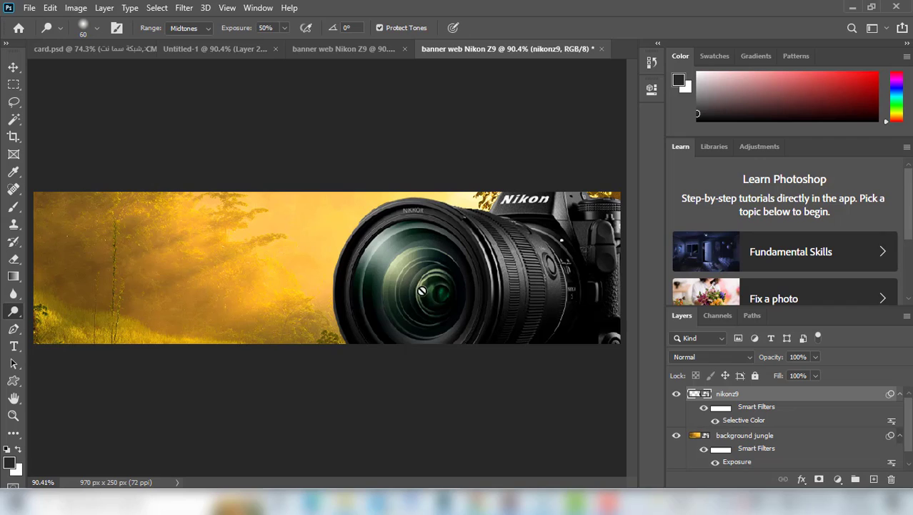
left_click(490, 277)
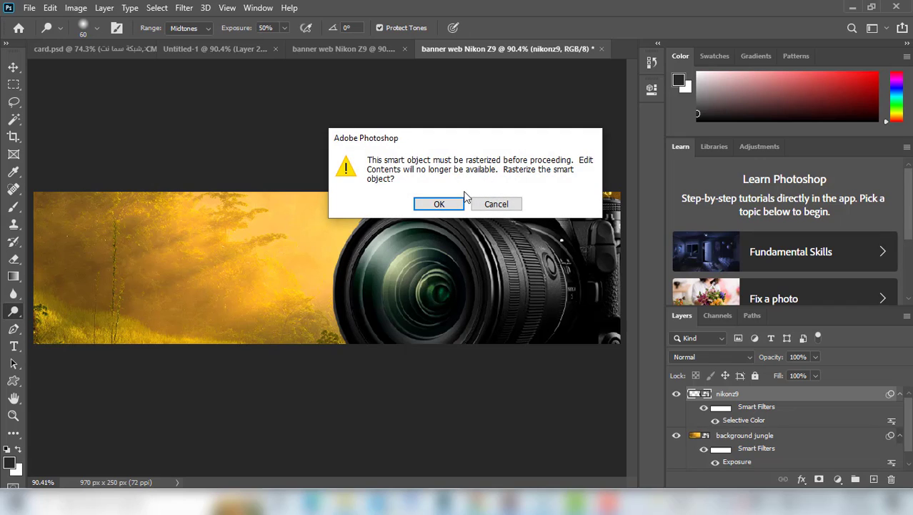
left_click(435, 204)
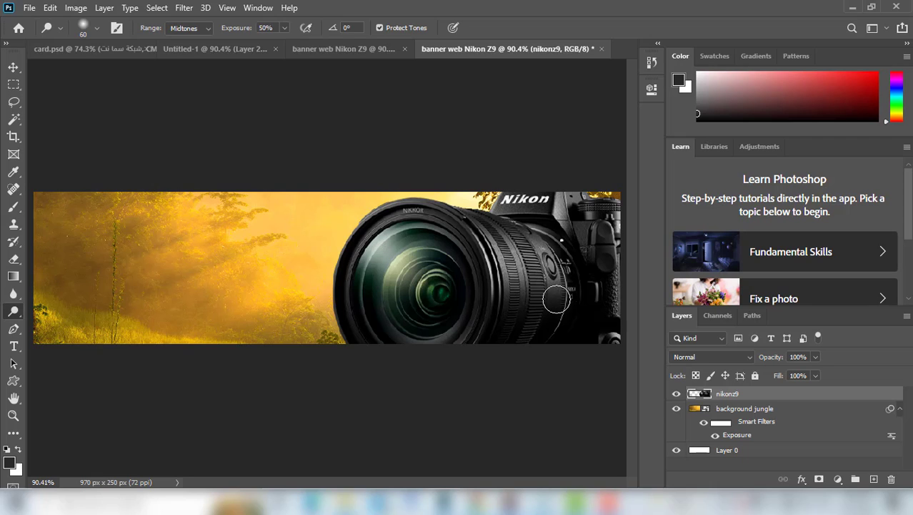
left_click_drag(500, 246, 518, 275)
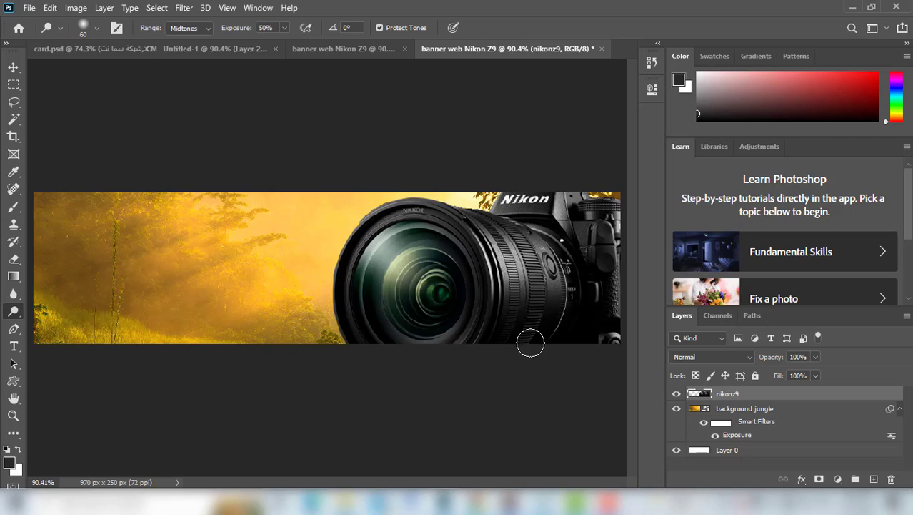
mouse_move(614, 252)
left_mouse_down()
mouse_move(624, 230)
mouse_move(624, 248)
left_mouse_up()
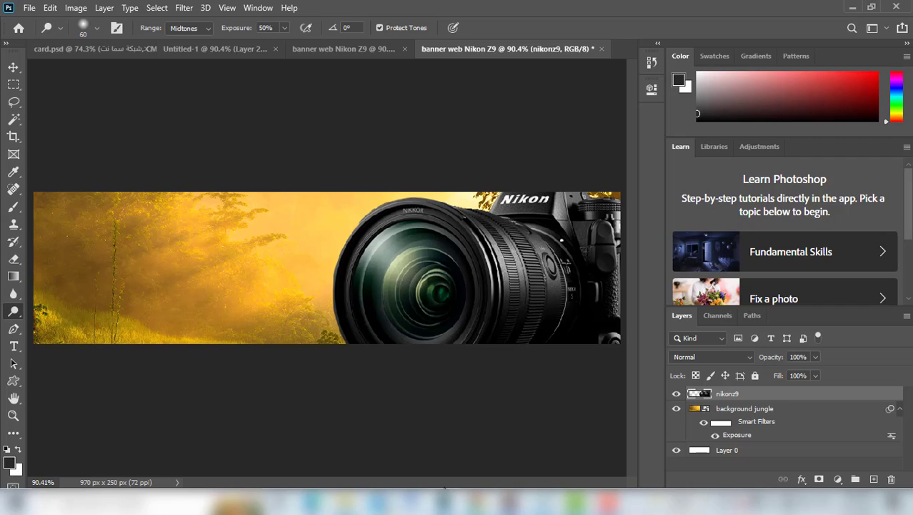
right_click(13, 314)
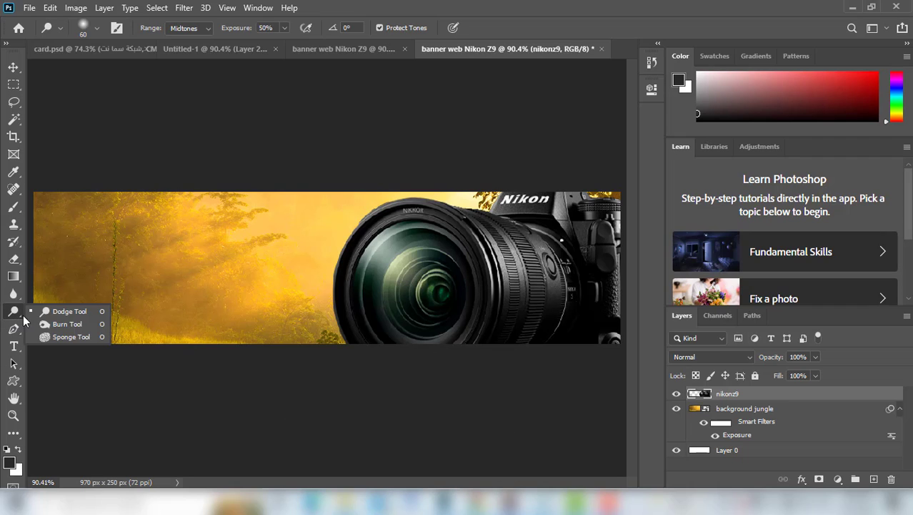
left_click(28, 323)
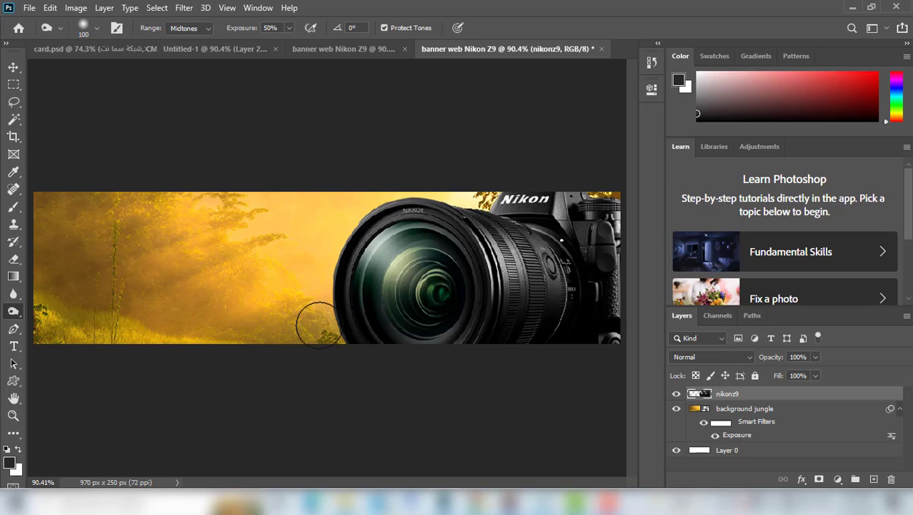
right_click(11, 312)
left_click(50, 308)
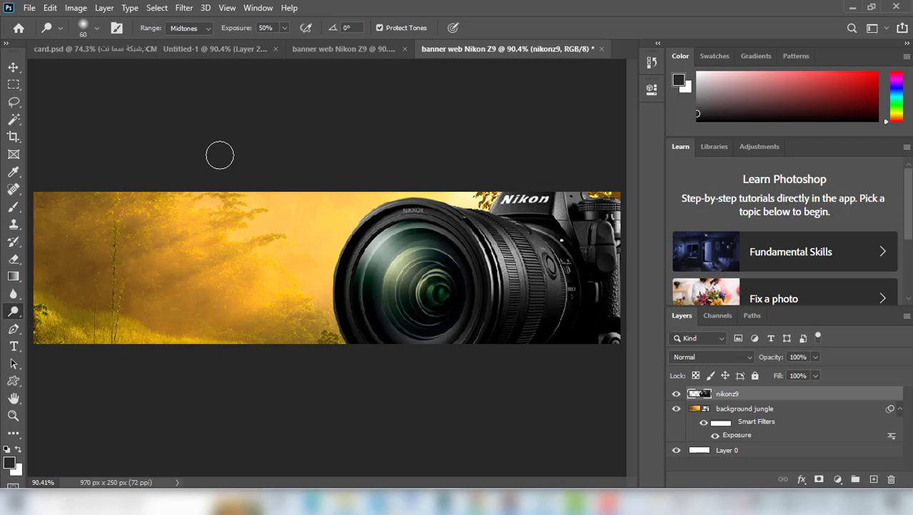
left_click(14, 66)
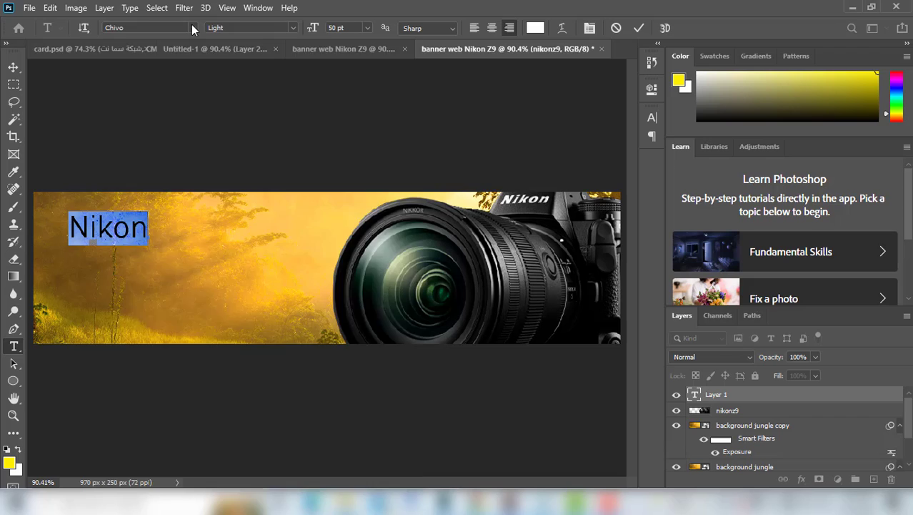
Step: Set the Nikon title to Gotham Black, commit it, and duplicate the layer
left_click(192, 28)
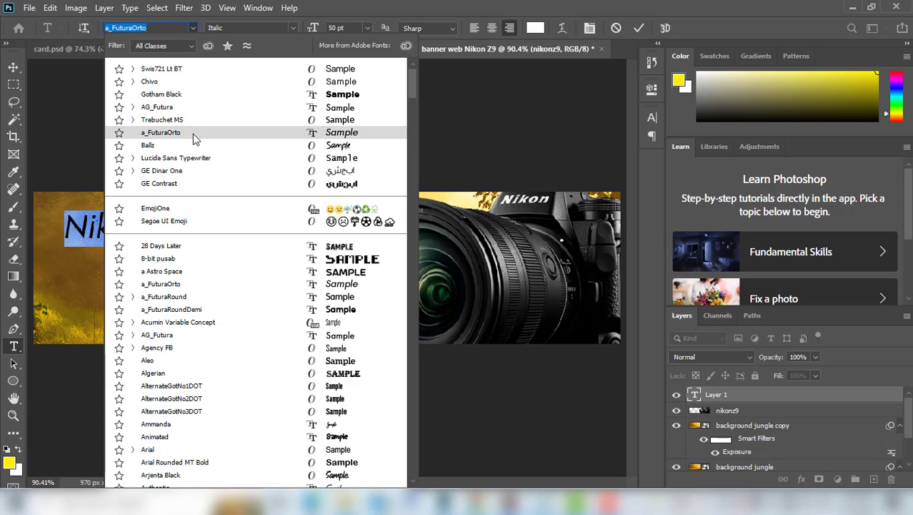
left_click(210, 94)
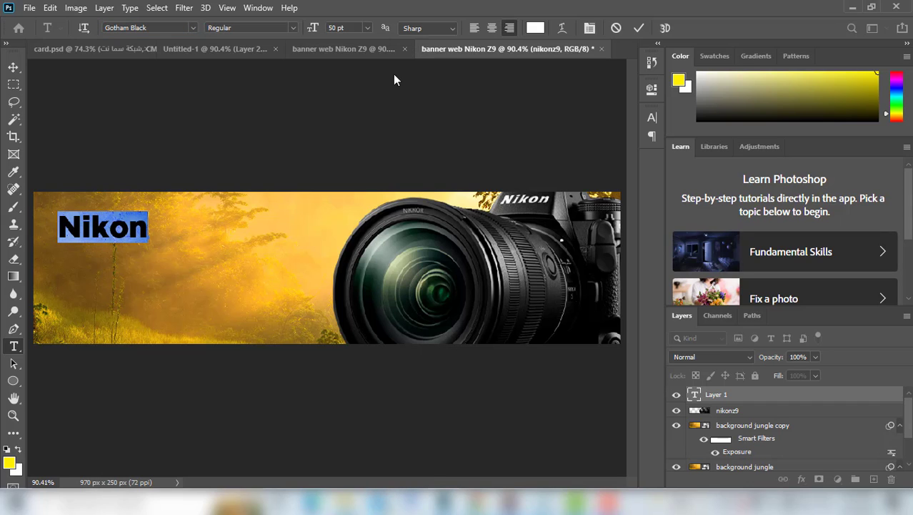
left_click(639, 27)
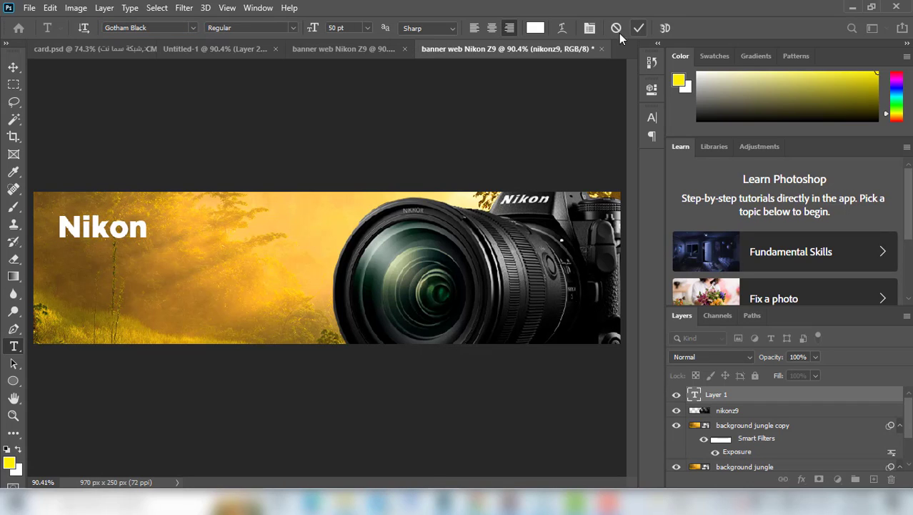
key("v")
key("ctrl+j")
Step: Shift the title copy right beside Nikon and retype it as Z9
key("Right")
key("Right")
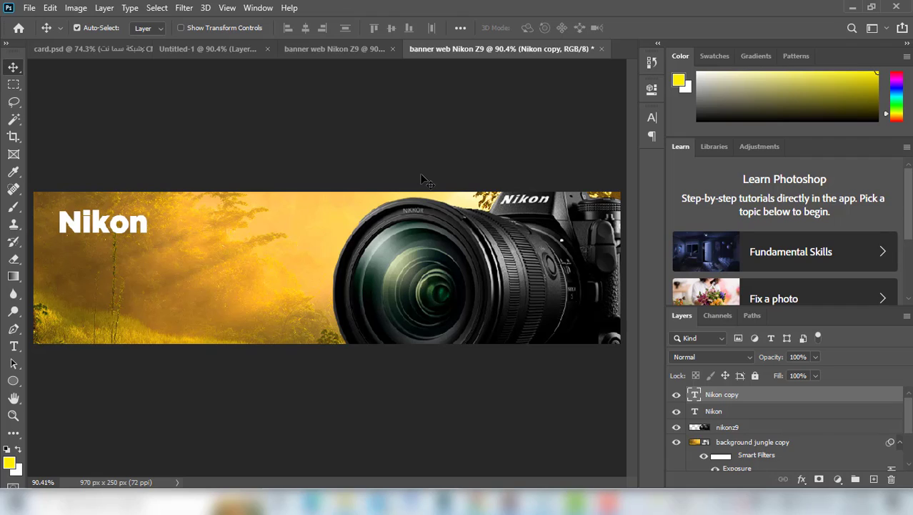
key("Right")
key("Right")
key("Right")
key("Right")
key("Right")
key("Right")
key("Right")
key("Right")
key("Right")
key("Right")
key("Right")
key("Right")
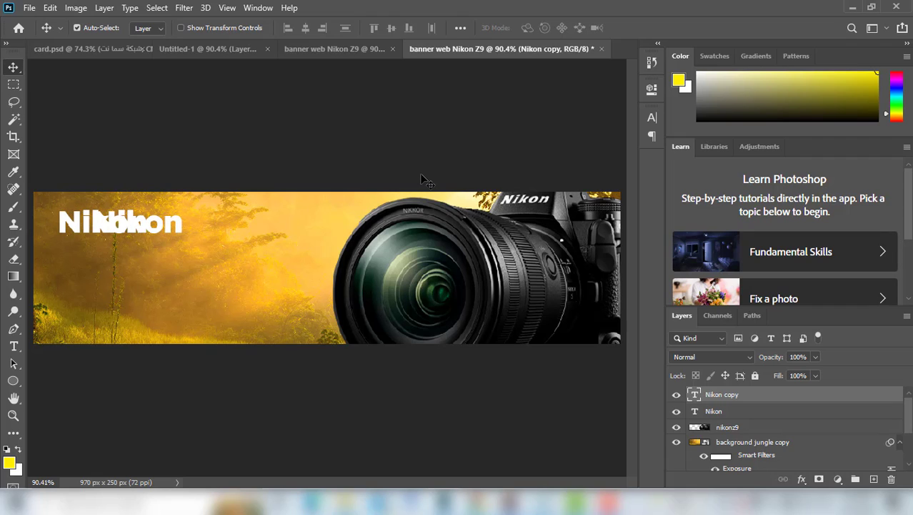
key("Right")
key("Right")
key("Right")
key("Right")
key("Right")
key("Right")
key("t")
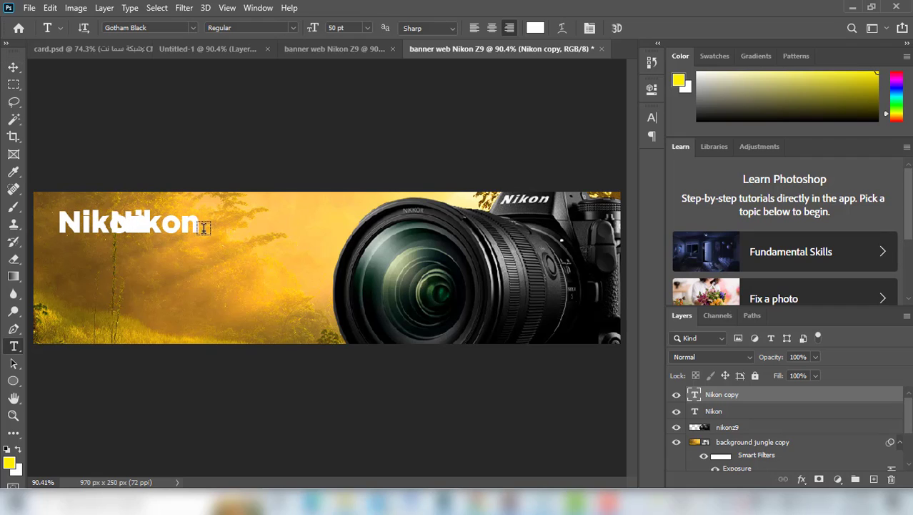
left_click(189, 224)
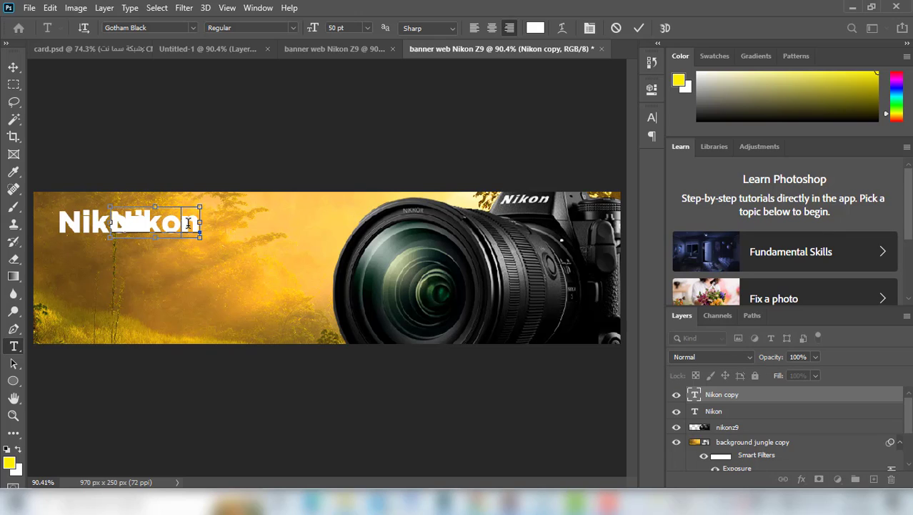
double_click(189, 224)
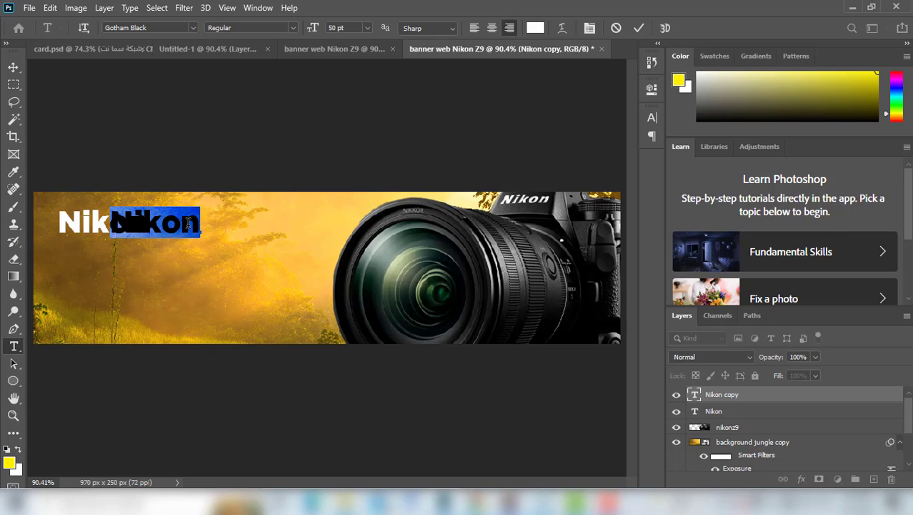
type("Z")
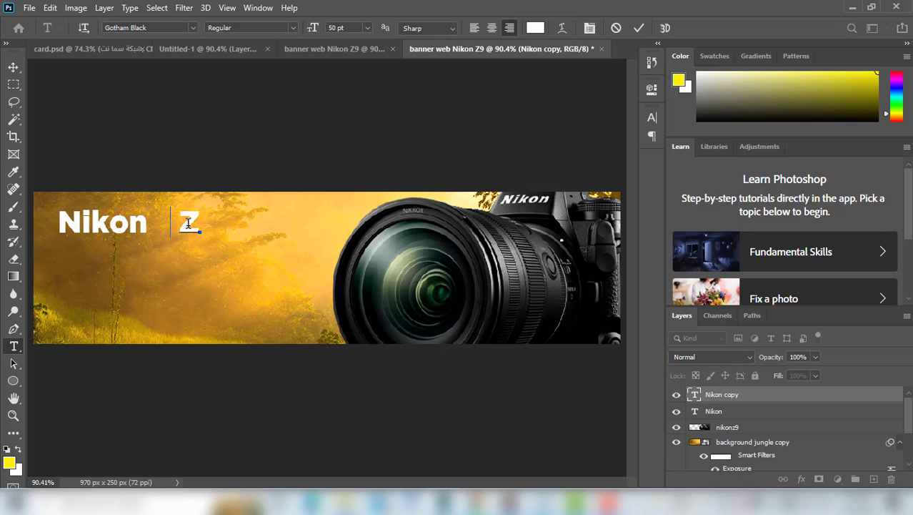
type("9")
Step: Set the Z9 text to Chivo Thin and commit it
double_click(188, 224)
left_click(192, 27)
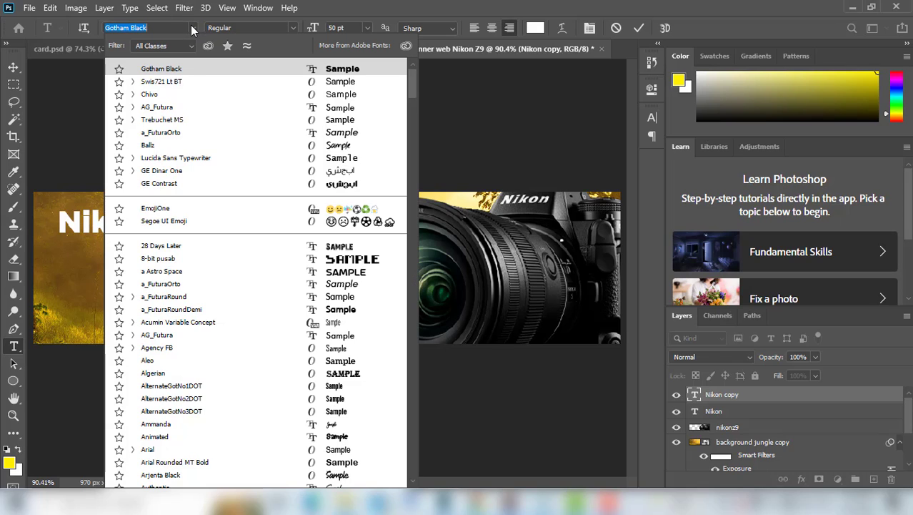
left_click(182, 91)
key("Up")
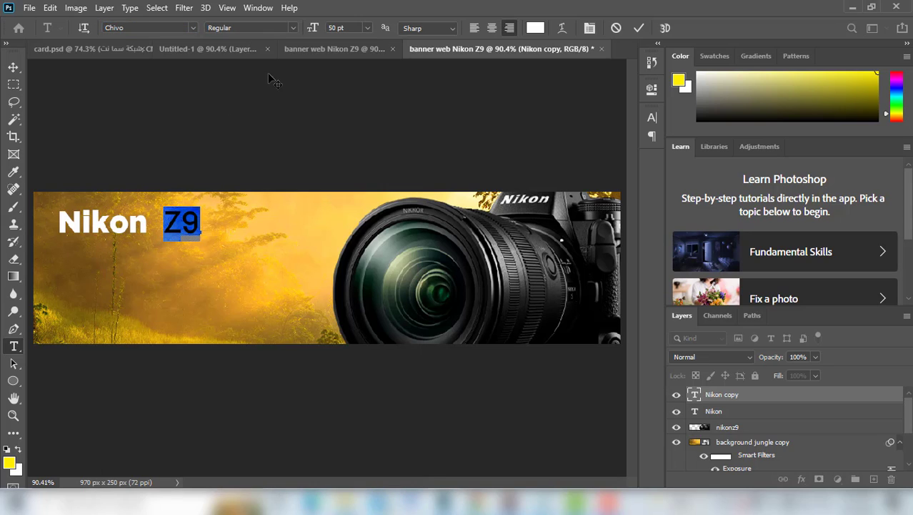
left_click(292, 28)
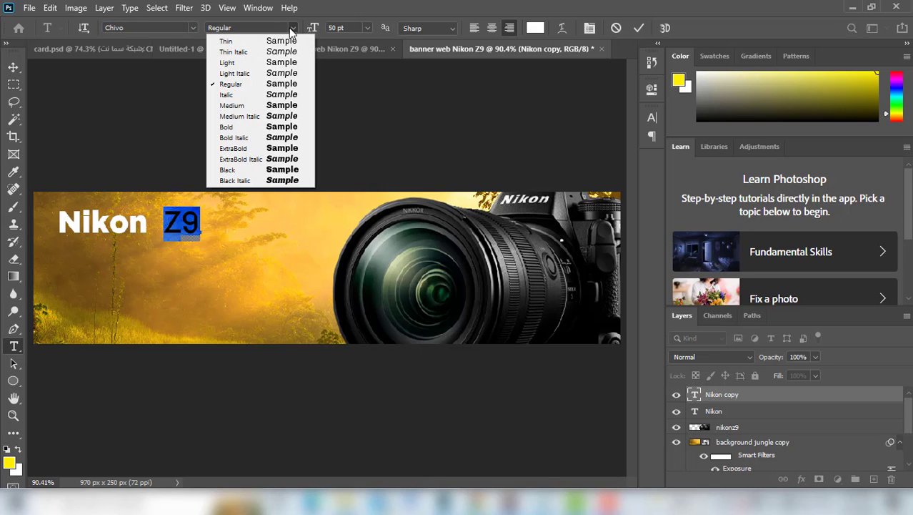
left_click(242, 40)
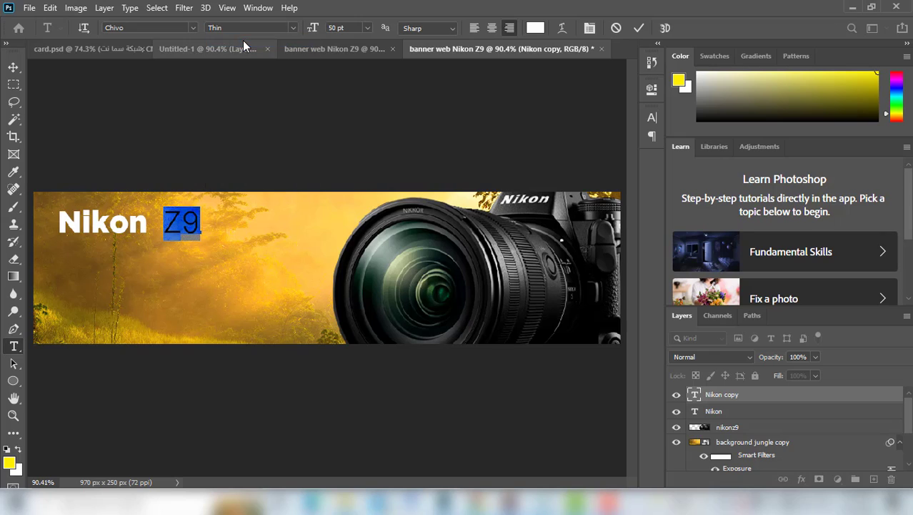
left_click(639, 28)
Step: Duplicate the Nikon text layer
key("v")
left_click(719, 411)
key("ctrl+j")
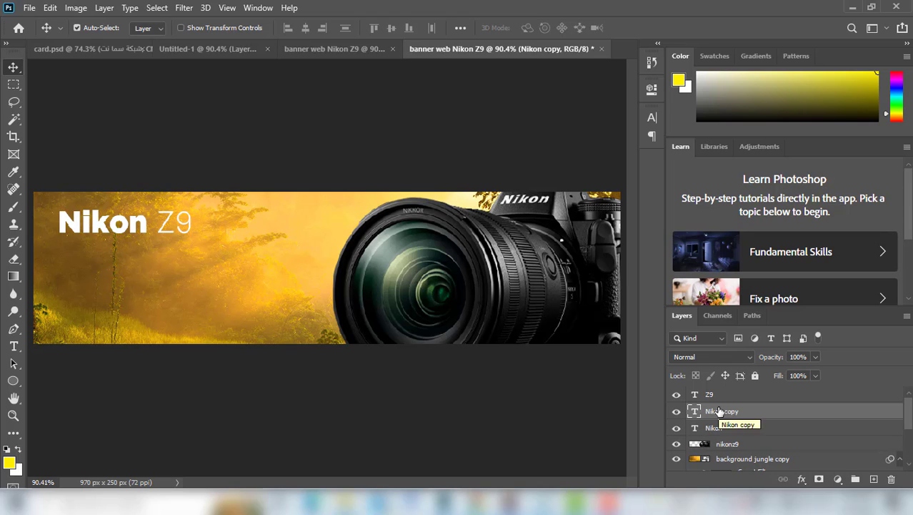
Step: Move the Nikon copy below the title and retype it as 'World's best AF scene detection system1'
key("Down")
key("Down")
key("Down")
key("Down")
key("Down")
key("Down")
key("Down")
key("Down")
key("Down")
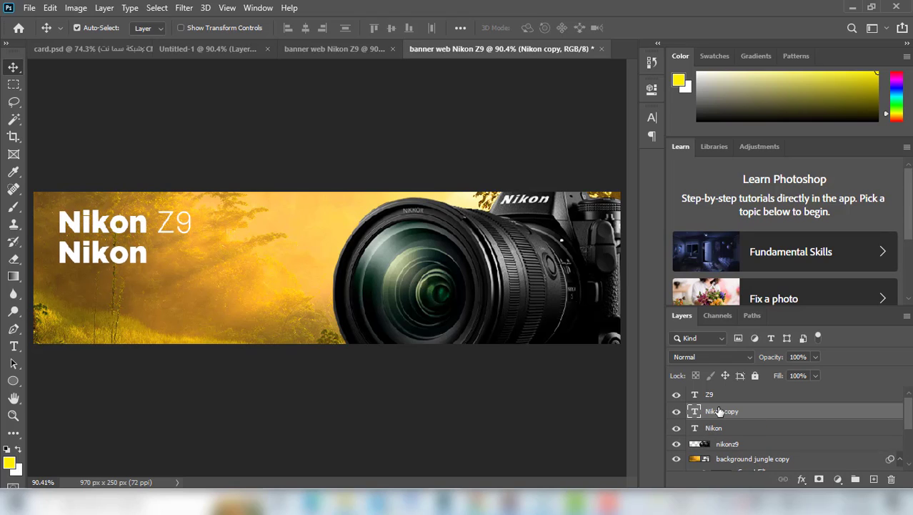
key("Down")
key("Down")
key("Down")
key("t")
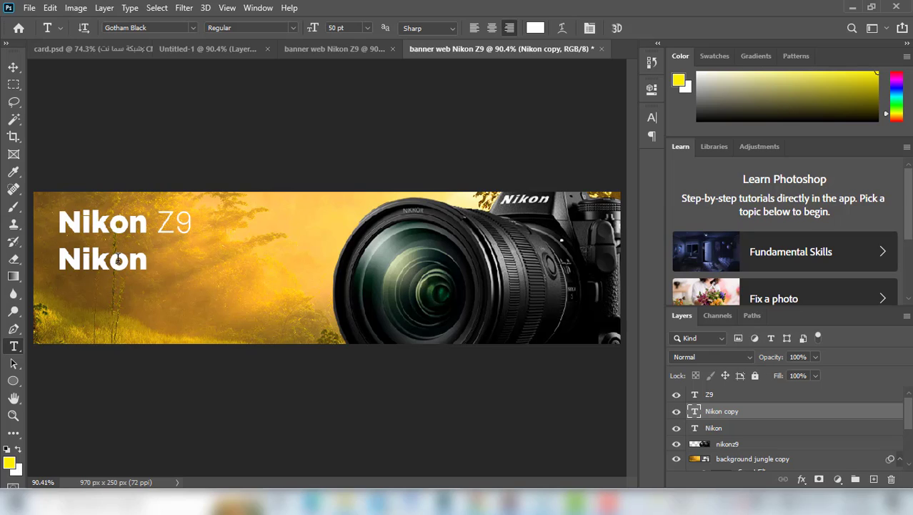
double_click(118, 260)
type("system1")
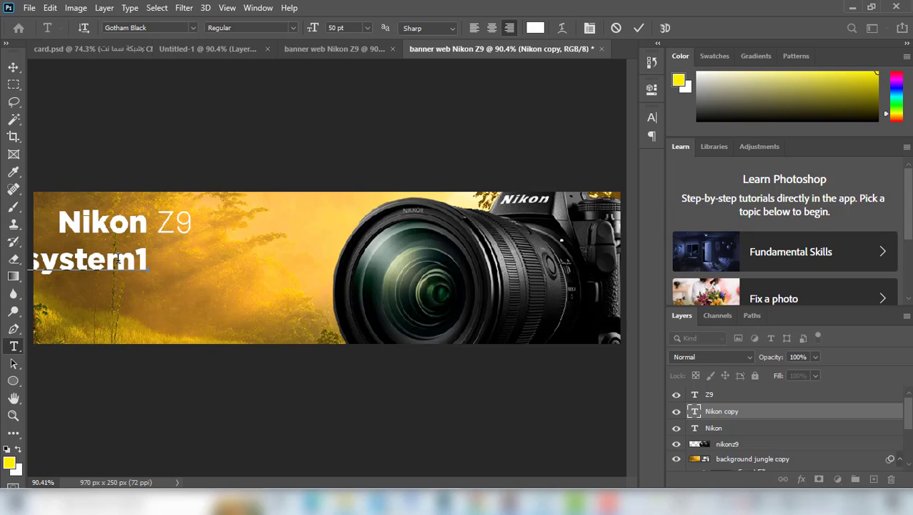
double_click(118, 260)
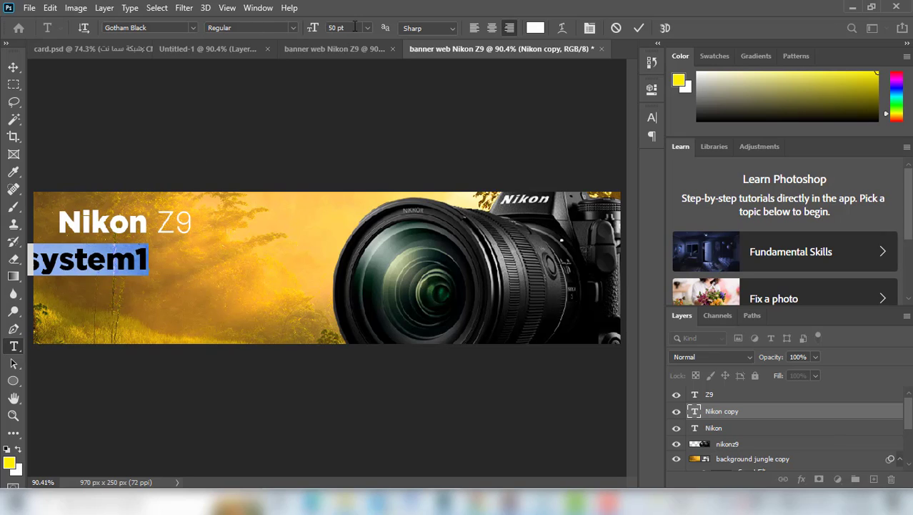
Step: Set the subtitle to 19 pt Swis721 Lt BT Light and commit it
left_click(312, 24)
type("19")
key("Return")
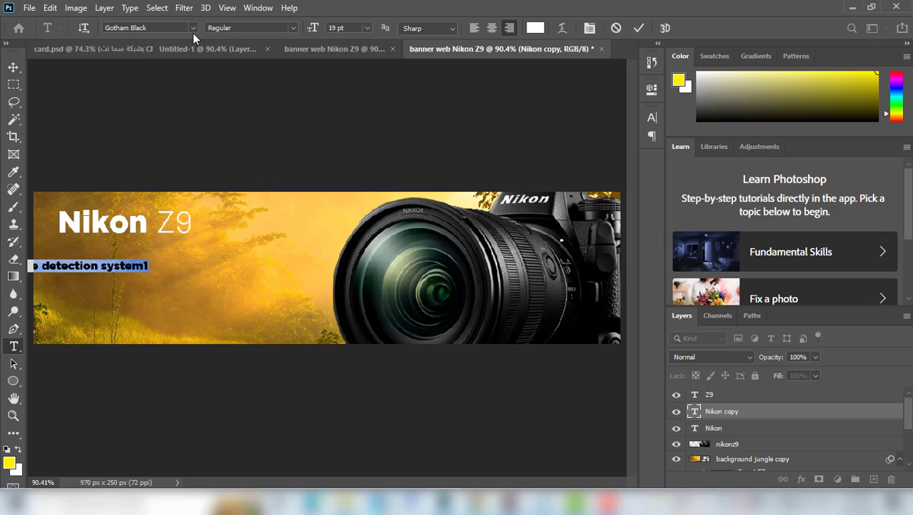
left_click(192, 27)
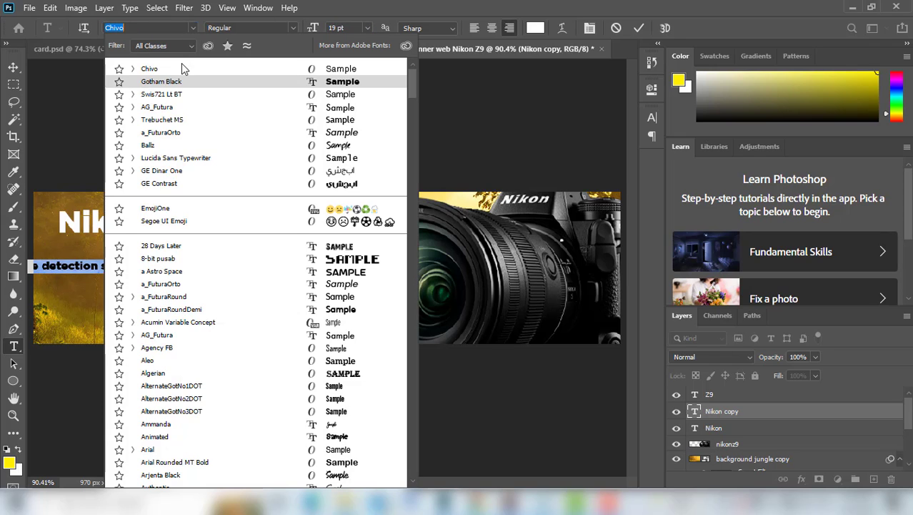
left_click(162, 94)
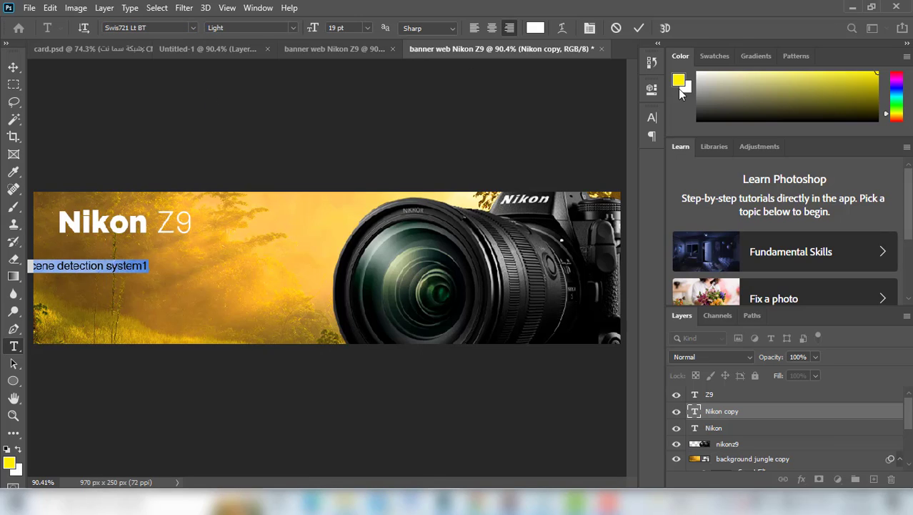
left_click(639, 28)
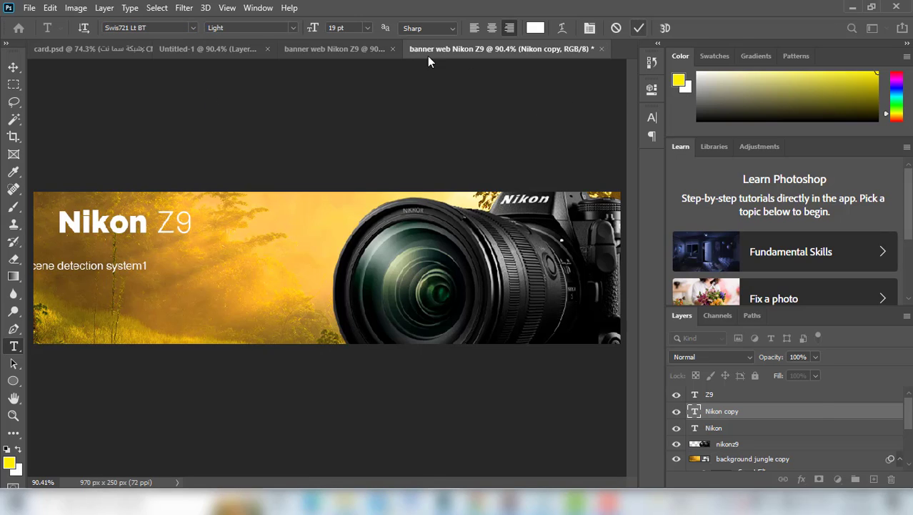
left_click(14, 67)
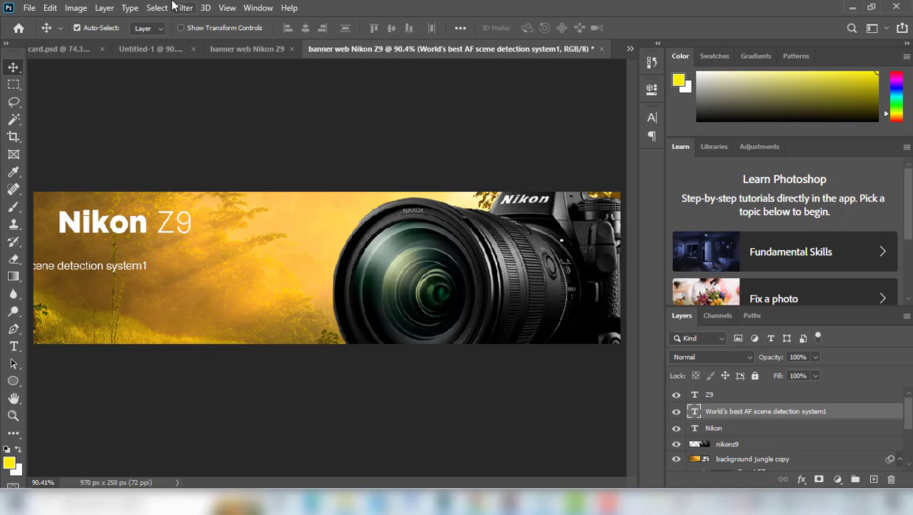
Step: Move the AF feature line fully onto the banner, aligned under the Nikon title
key("ctrl+t")
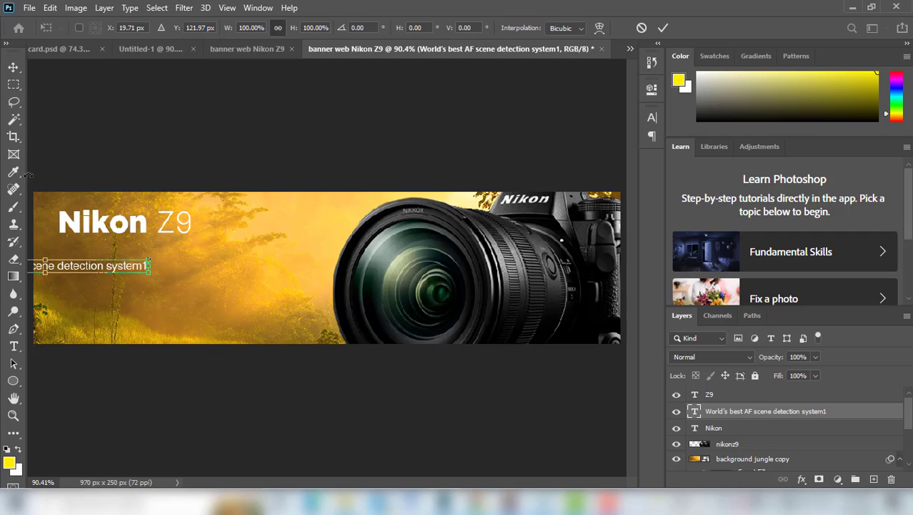
left_click_drag(81, 268, 200, 266)
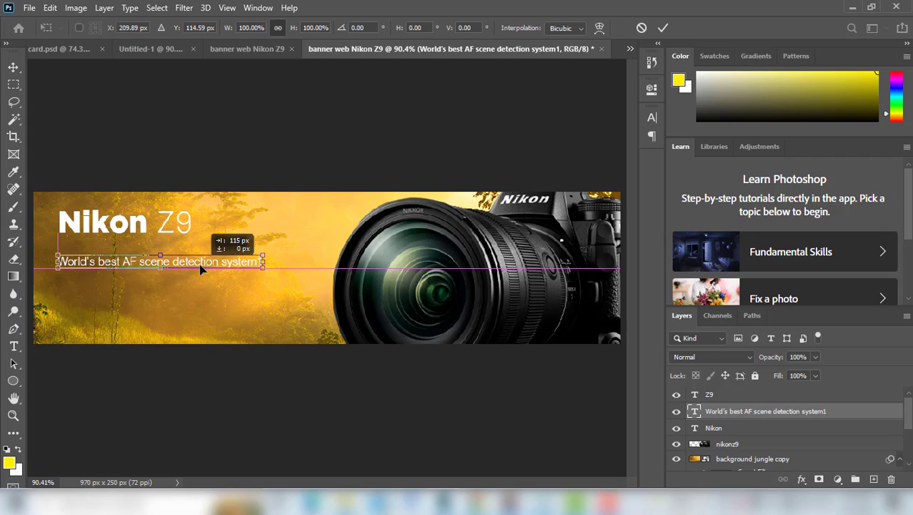
left_click_drag(200, 266, 149, 293)
key("Return")
Step: Add a 'Best-in-class 8K video resolution' line below it, nudged left to align
key("t")
left_click(142, 288)
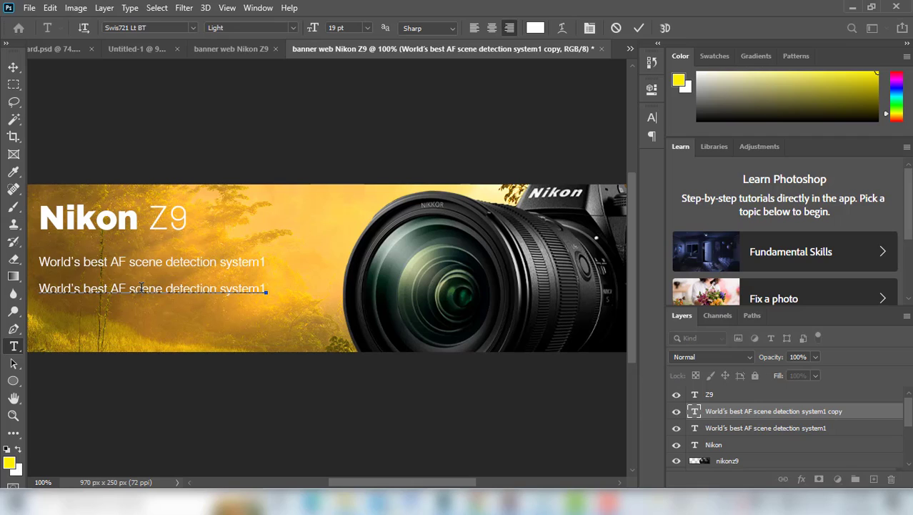
key("ctrl+a")
type("Best-in-class 8K video resolution")
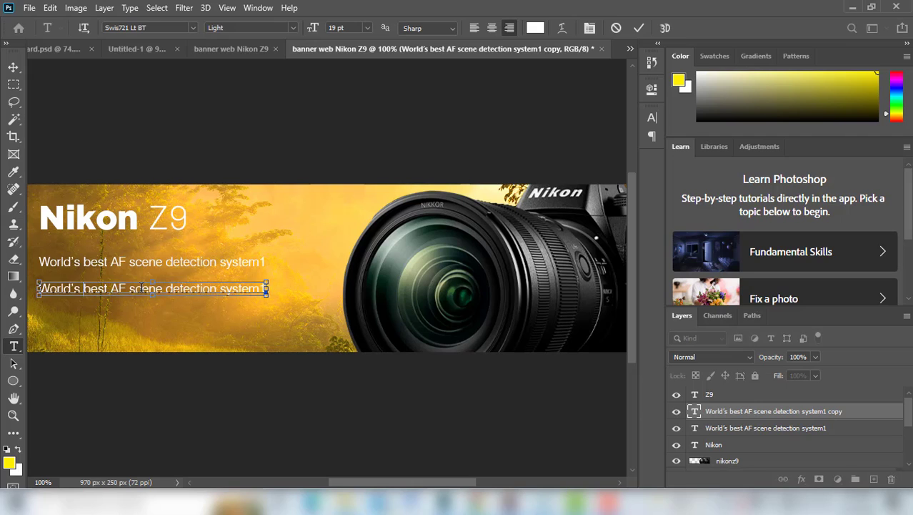
left_click(639, 27)
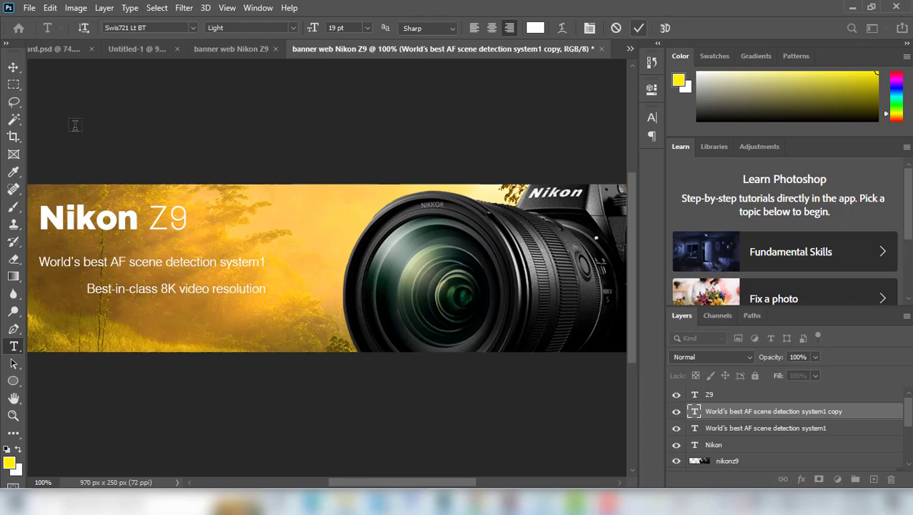
left_click(10, 65)
key("Left")
key("Left")
key("Left")
key("Left")
key("Left")
key("Left")
key("Left")
key("Left")
key("Left")
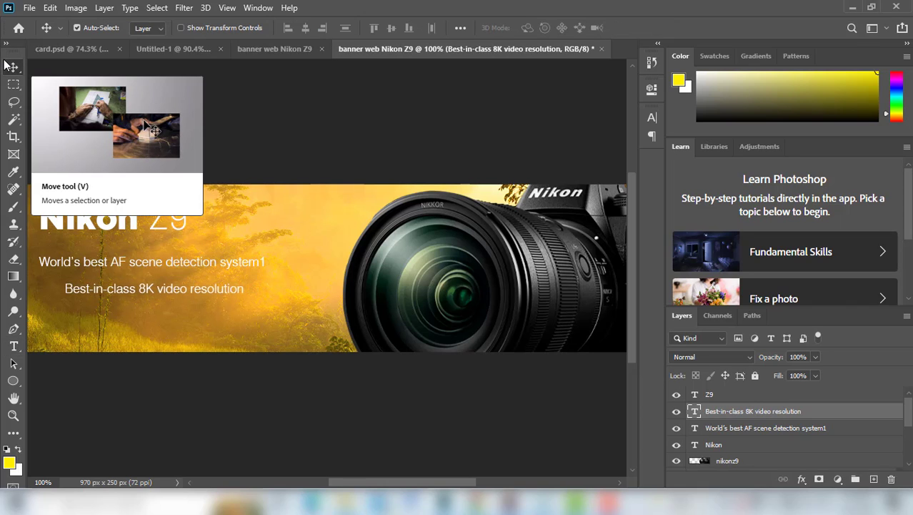
key("Left")
key("Left")
key("Left")
key("Left")
key("Left")
key("Left")
key("Left")
key("Left")
key("Left")
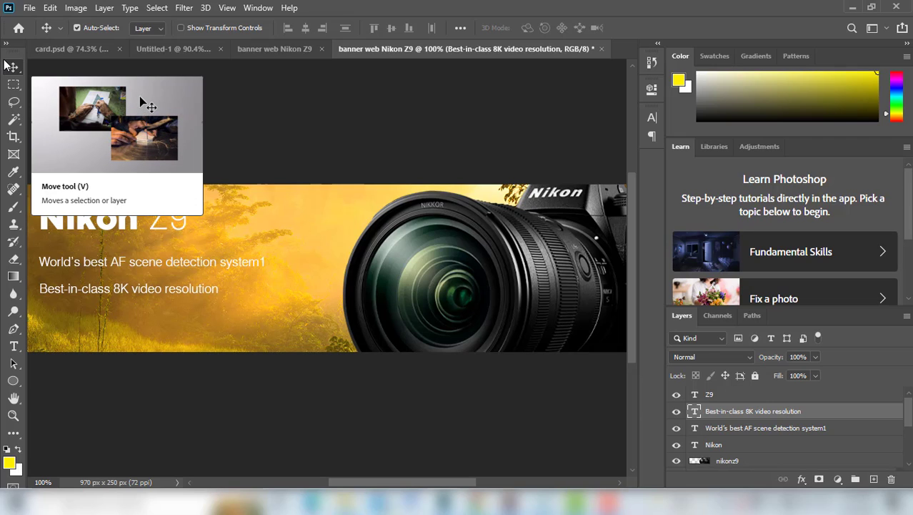
Step: Duplicate the 8K video line and move the copy down beneath it
key("ctrl+j")
key("Down")
key("Down")
key("Down")
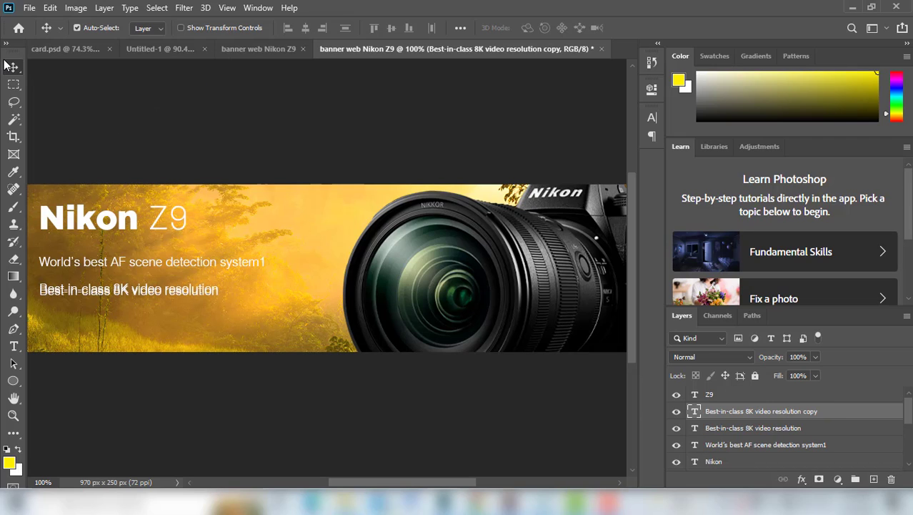
key("Down")
key("Down")
key("Down")
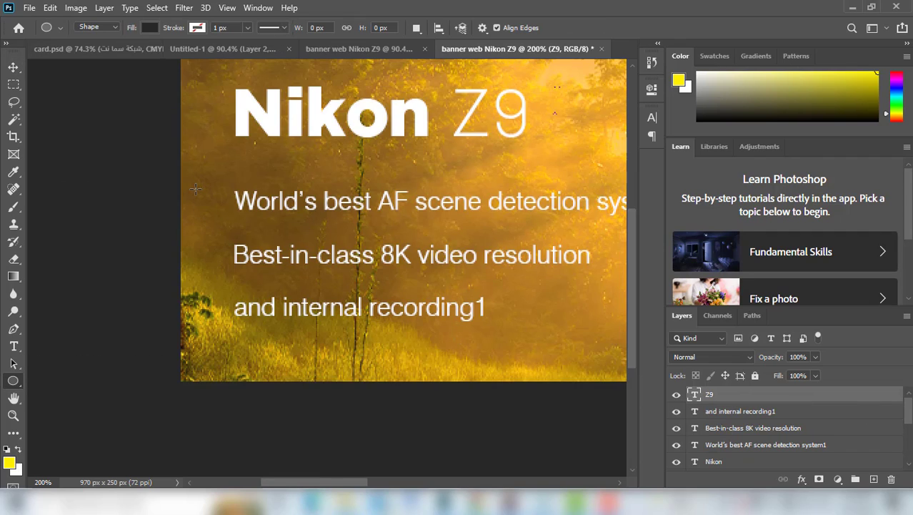
Step: Draw a small yellow-filled circle beside the first feature line
left_click_drag(196, 190, 216, 211)
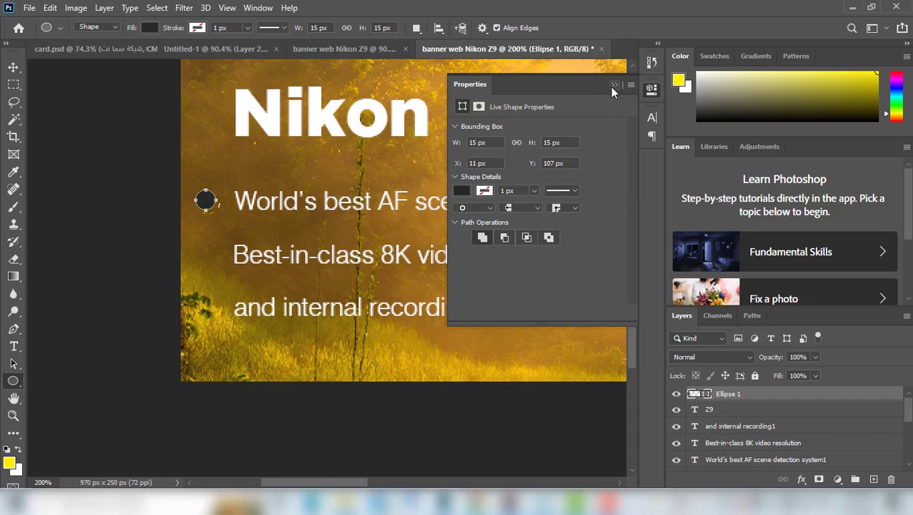
left_click(614, 86)
left_click(150, 28)
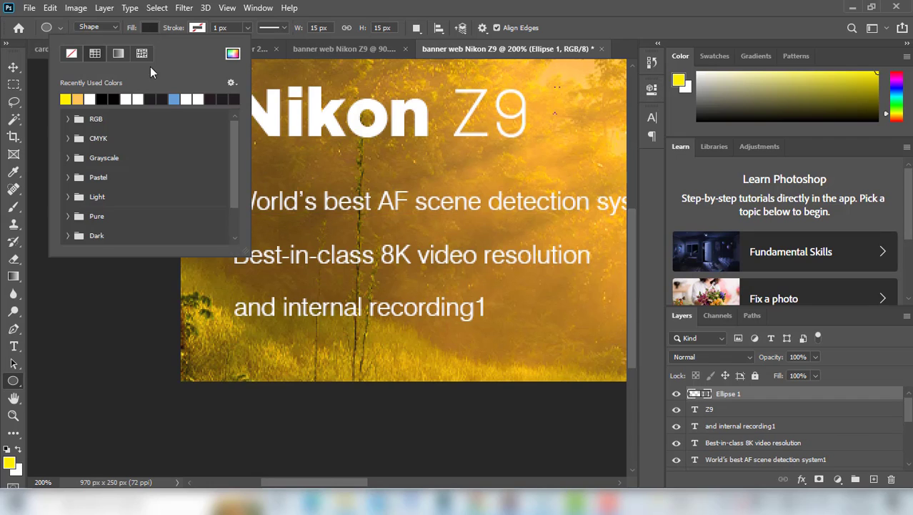
left_click(70, 99)
left_click(390, 11)
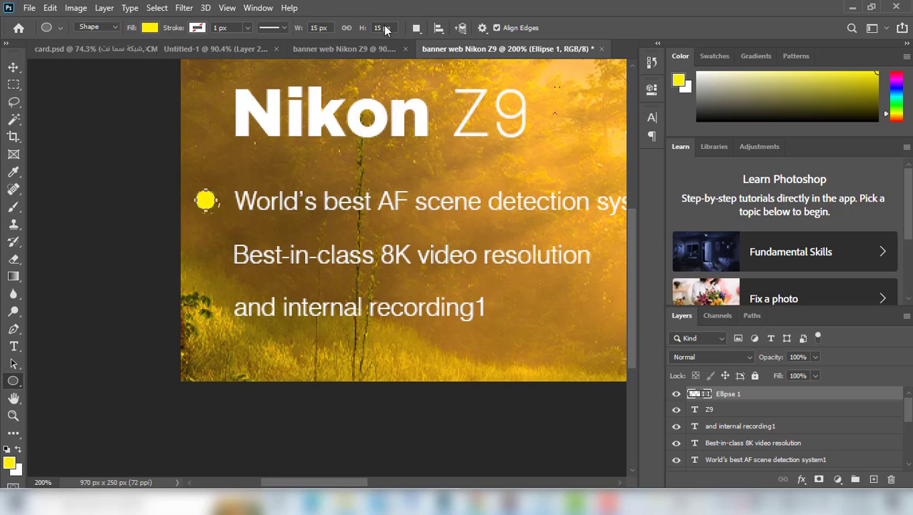
Step: Duplicate the yellow bullet down onto the 8K video line
left_click(14, 67)
key("ctrl+j")
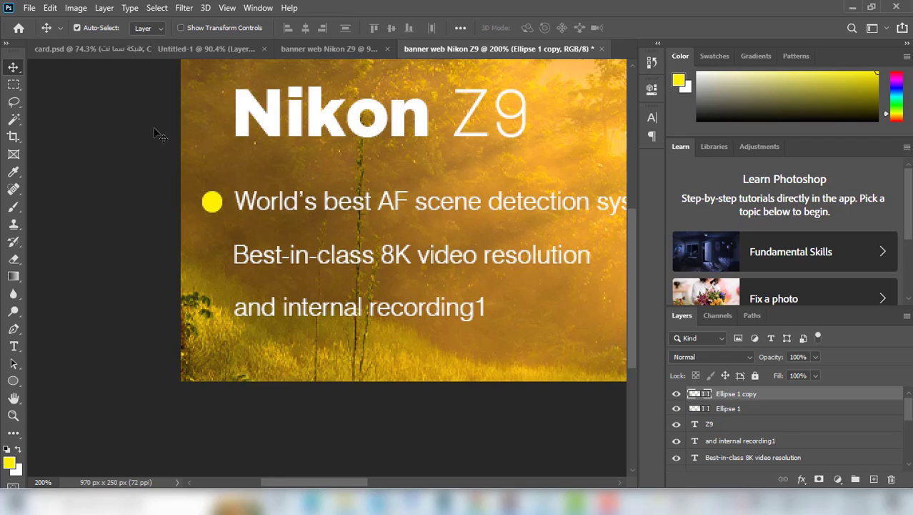
key("Down")
key("Down")
key("Down")
key("Down")
key("Down")
key("Down")
key("Down")
key("Down")
key("Down")
key("Down")
key("Down")
key("Down")
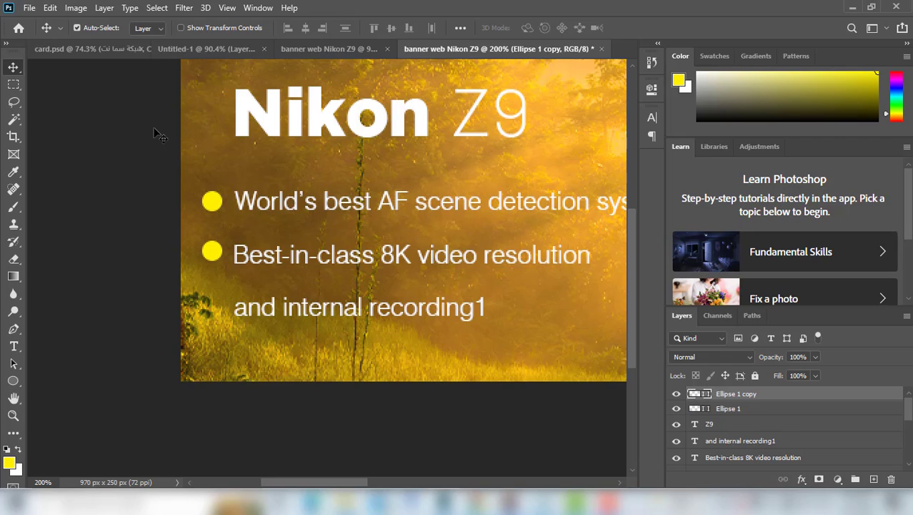